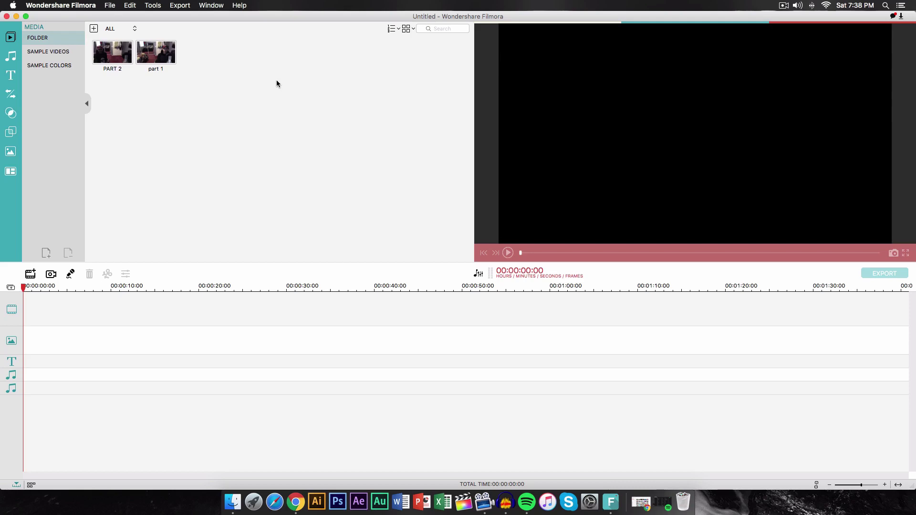
# - Select the part 1 clip in the media bin to load it into the preview player
pyautogui.click(167, 57)
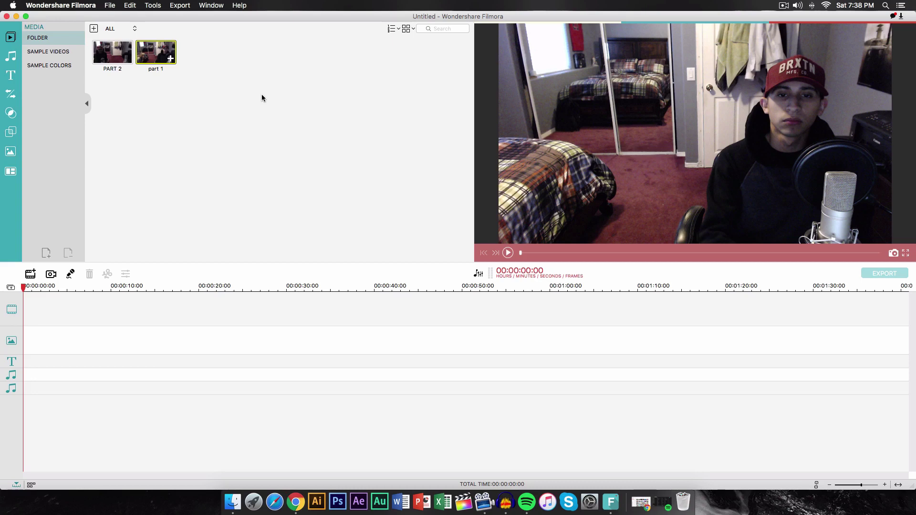
pyautogui.click(109, 56)
# - Dismiss the import browser and drag PART 2 onto the second track beneath part 1
pyautogui.click(94, 29)
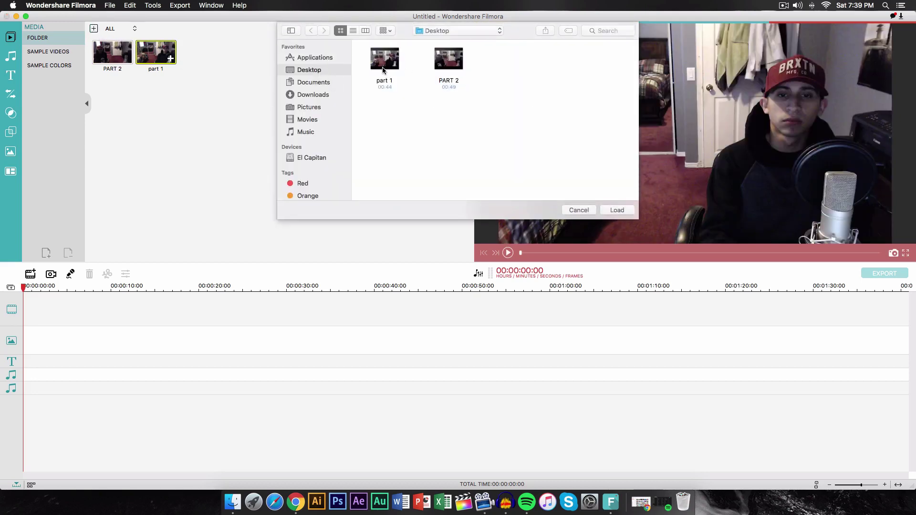
pyautogui.click(580, 210)
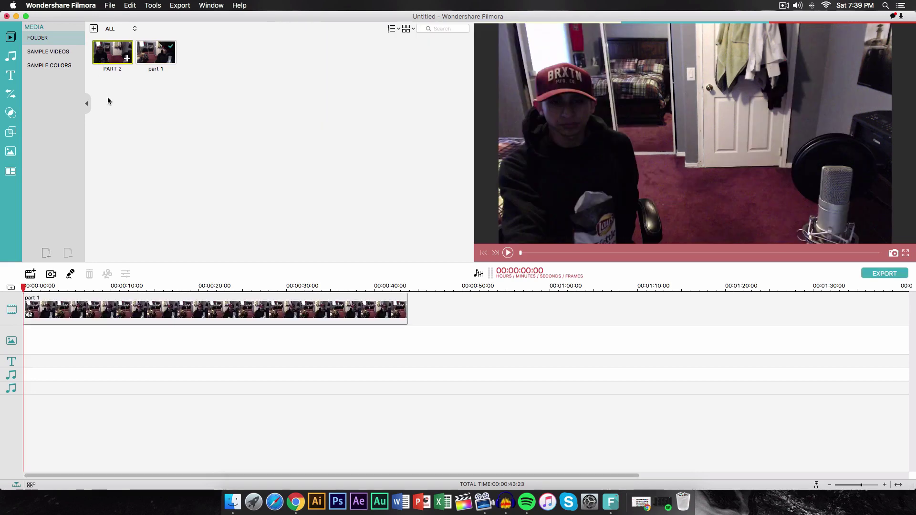
pyautogui.moveTo(110, 62); pyautogui.dragTo(42, 327)
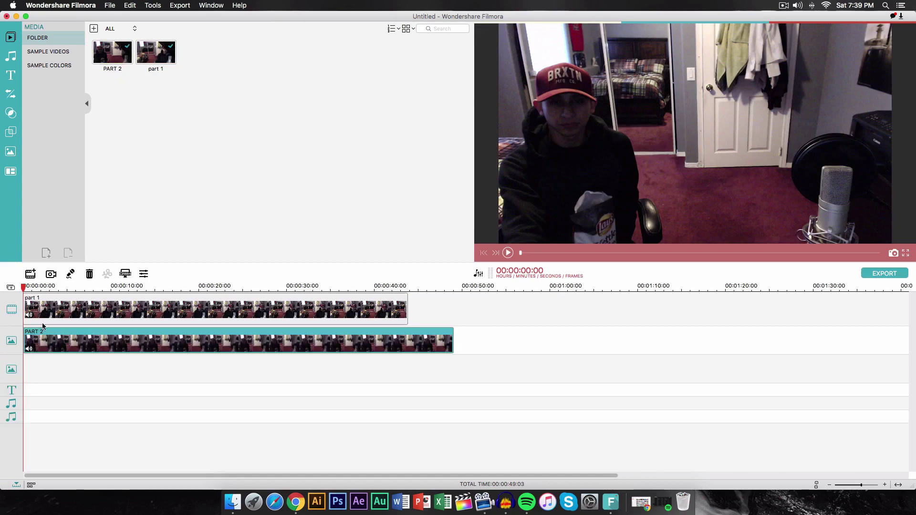
# - In PART 2's Element Inspector, expand Mask and apply a half-frame mask shape
pyautogui.click(145, 275)
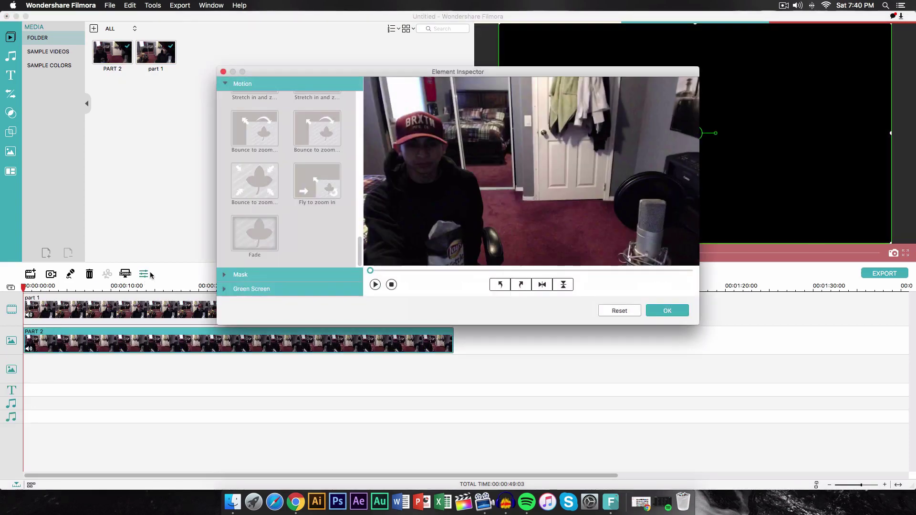
pyautogui.moveTo(442, 70); pyautogui.dragTo(442, 61)
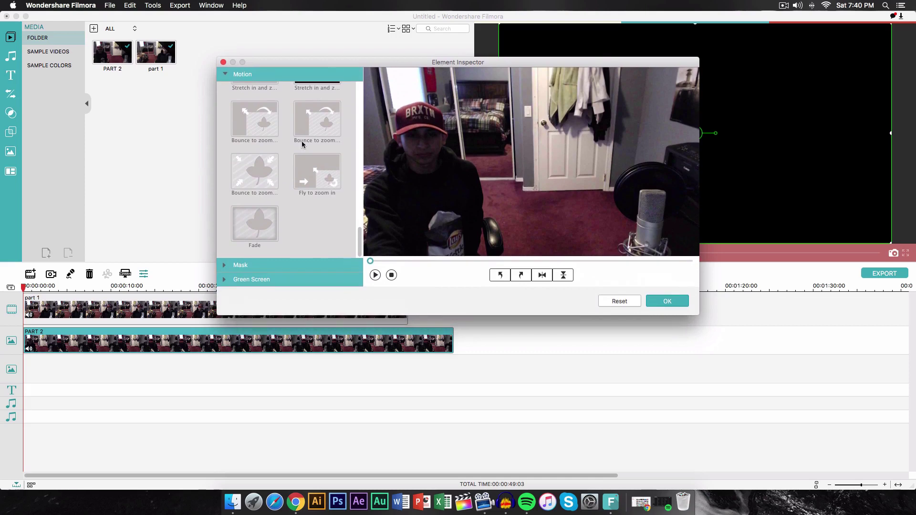
pyautogui.click(234, 265)
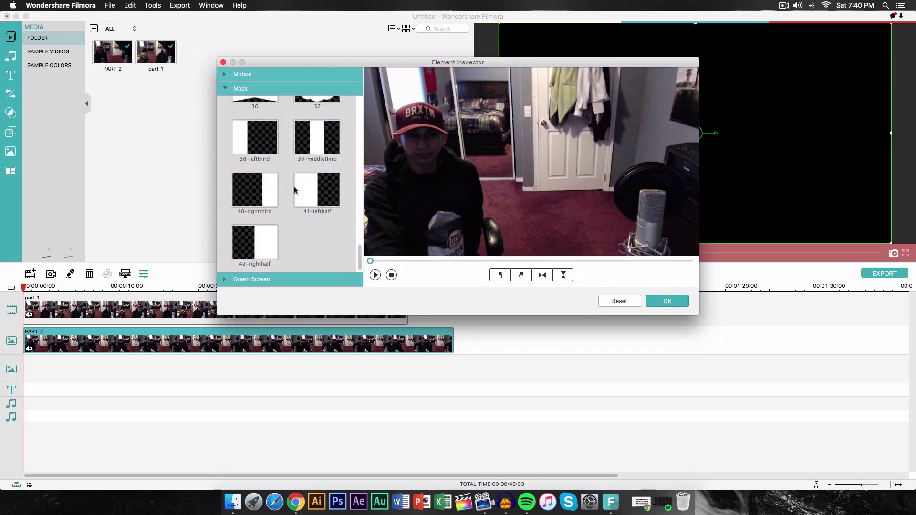
pyautogui.scroll(1, 295, 190)
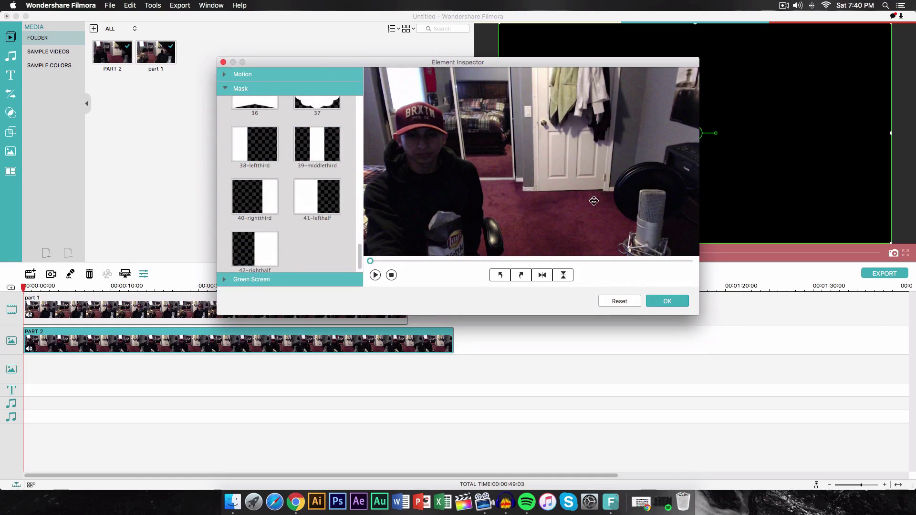
pyautogui.click(260, 201)
# - Switch PART 2 to the 41-lefthalf mask and set it to 89% width with 0% X offset
pyautogui.click(322, 196)
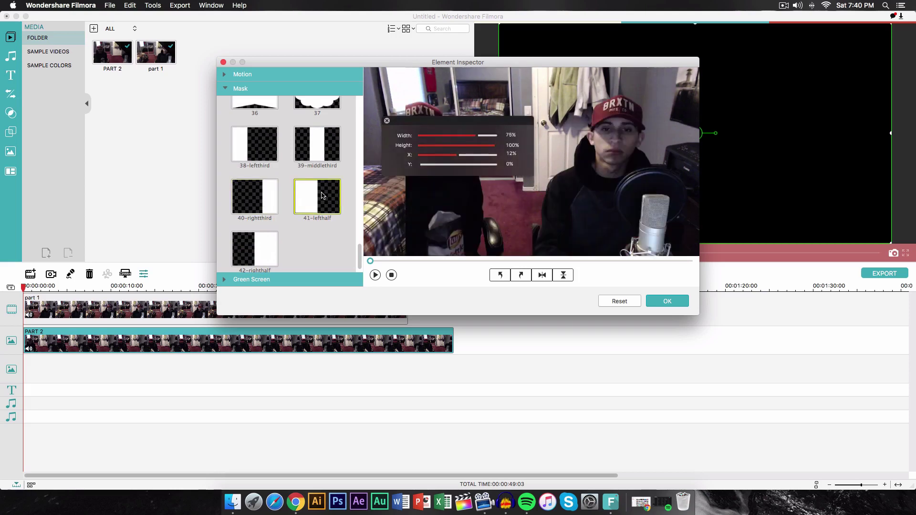
pyautogui.moveTo(471, 130); pyautogui.dragTo(759, 146)
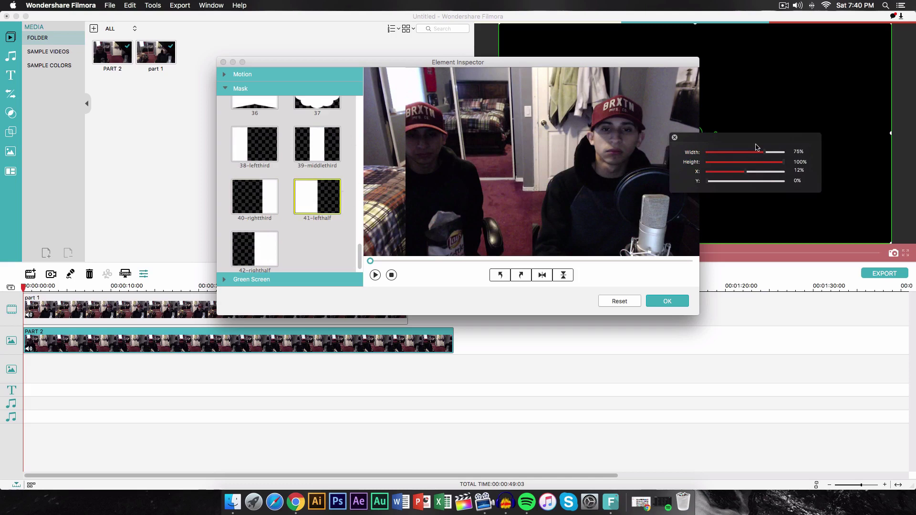
pyautogui.moveTo(756, 148)
pyautogui.mouseDown()
pyautogui.moveTo(737, 139)
pyautogui.moveTo(724, 146)
pyautogui.moveTo(772, 147)
pyautogui.moveTo(758, 145)
pyautogui.mouseUp()
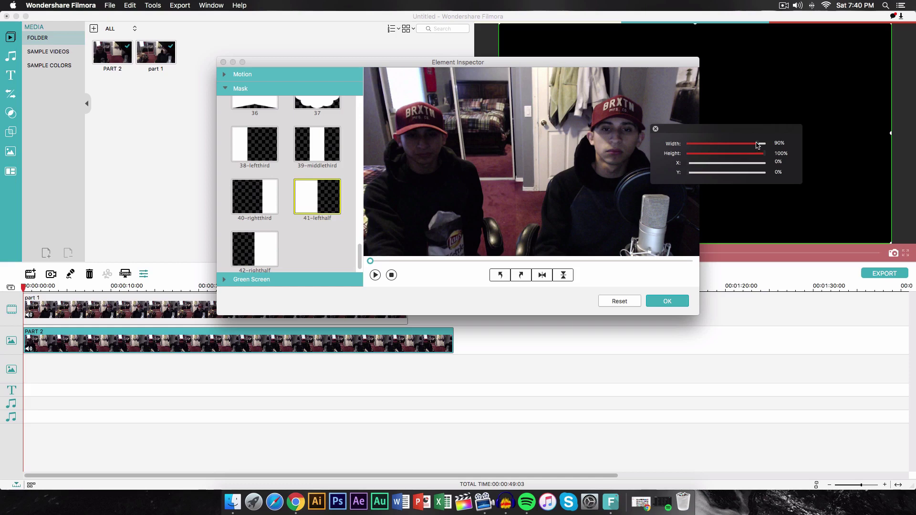
pyautogui.moveTo(759, 145); pyautogui.dragTo(757, 145)
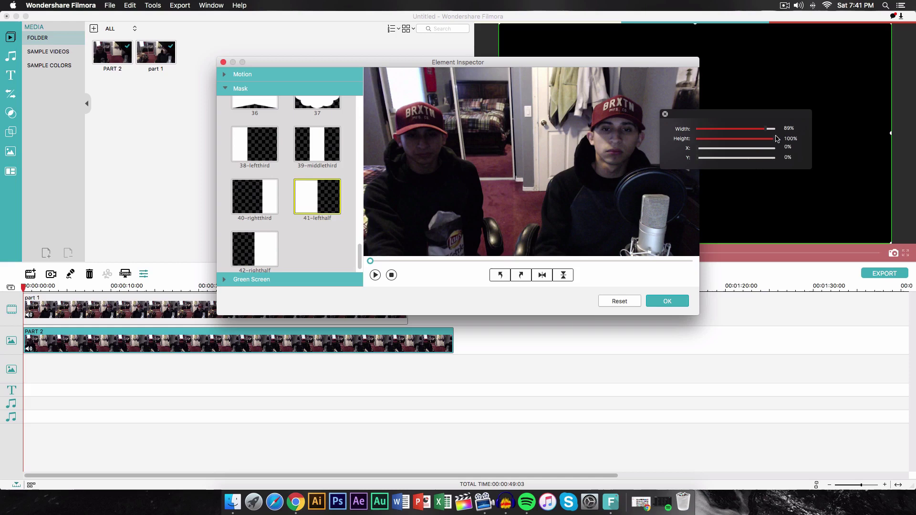
pyautogui.moveTo(774, 139)
pyautogui.mouseDown()
pyautogui.moveTo(736, 140)
pyautogui.moveTo(775, 139)
pyautogui.mouseUp()
pyautogui.click(665, 114)
pyautogui.click(668, 301)
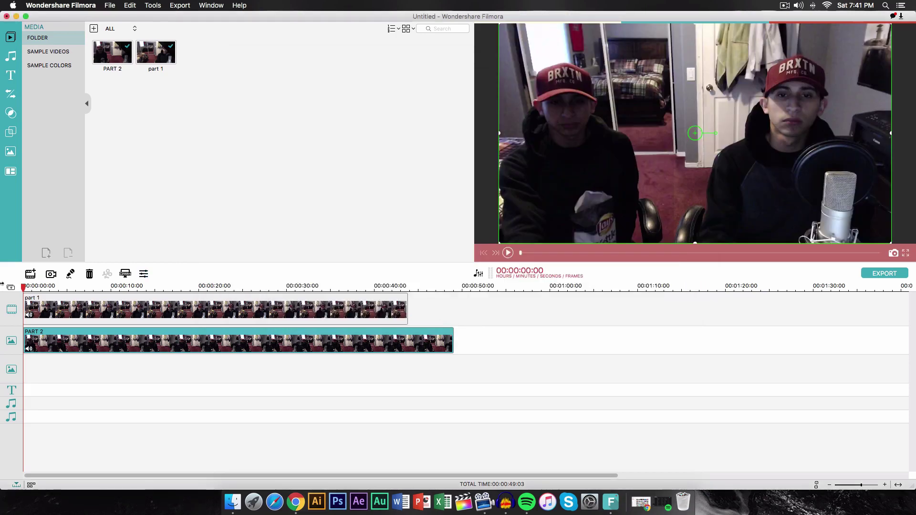
pyautogui.moveTo(24, 287); pyautogui.dragTo(109, 293)
pyautogui.click(115, 300)
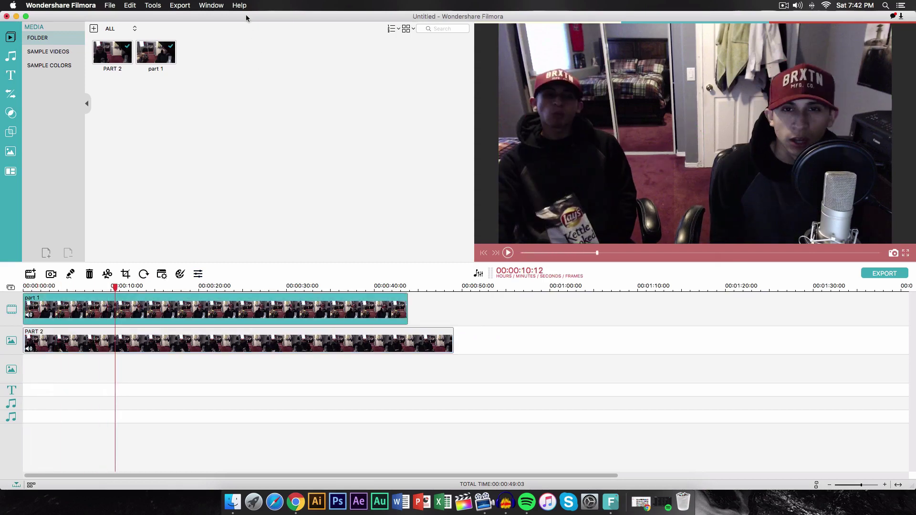
pyautogui.click(61, 5)
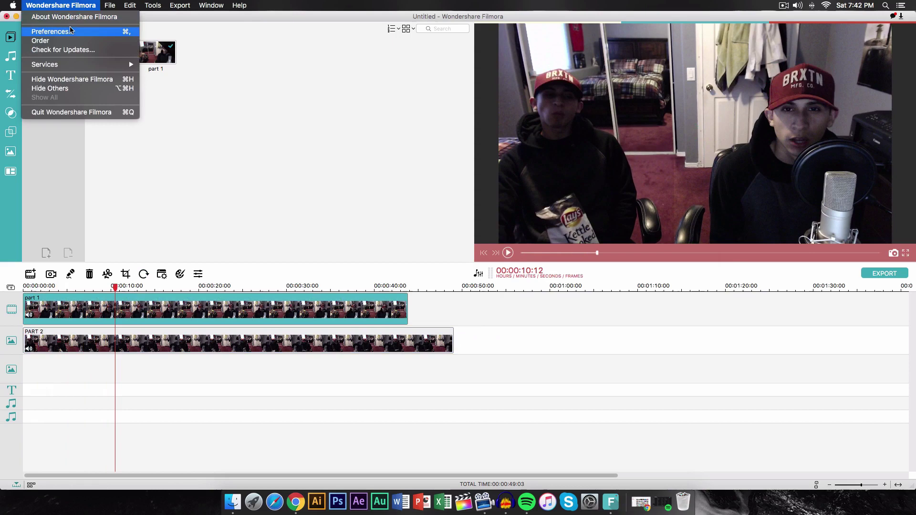
pyautogui.click(404, 168)
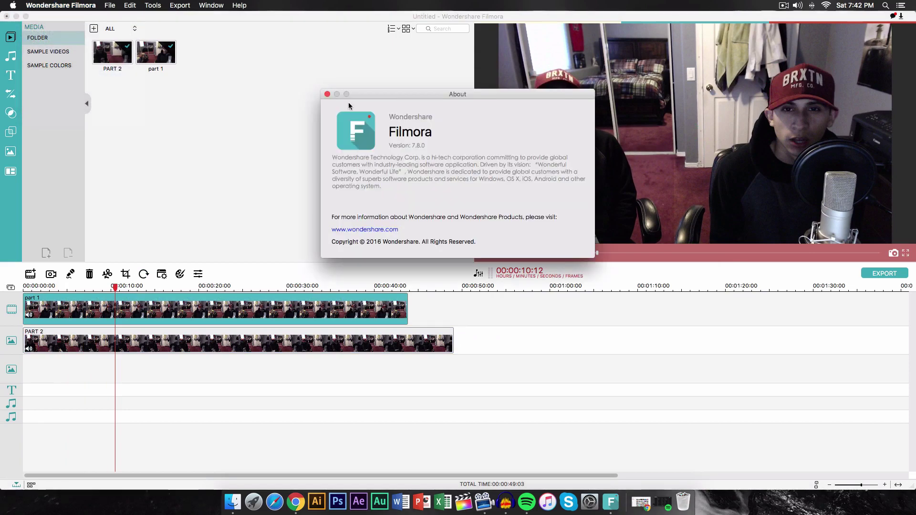
pyautogui.click(328, 94)
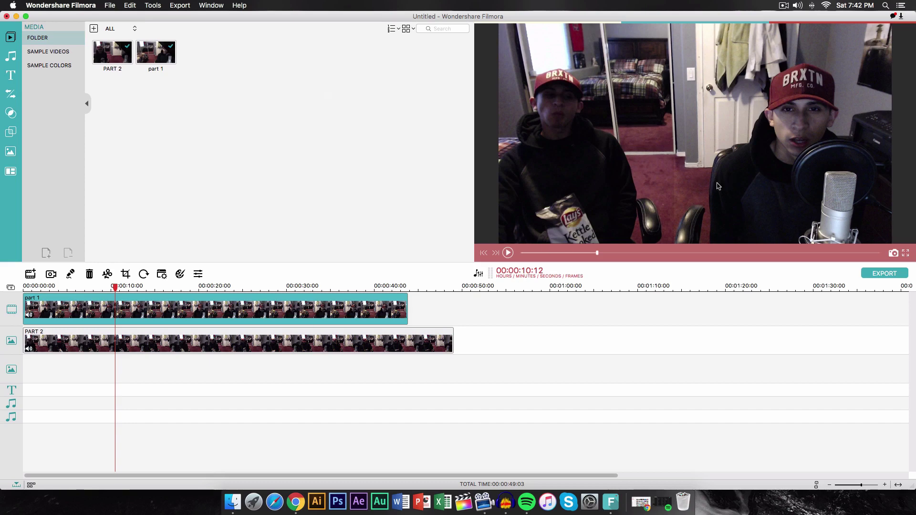
pyautogui.click(134, 342)
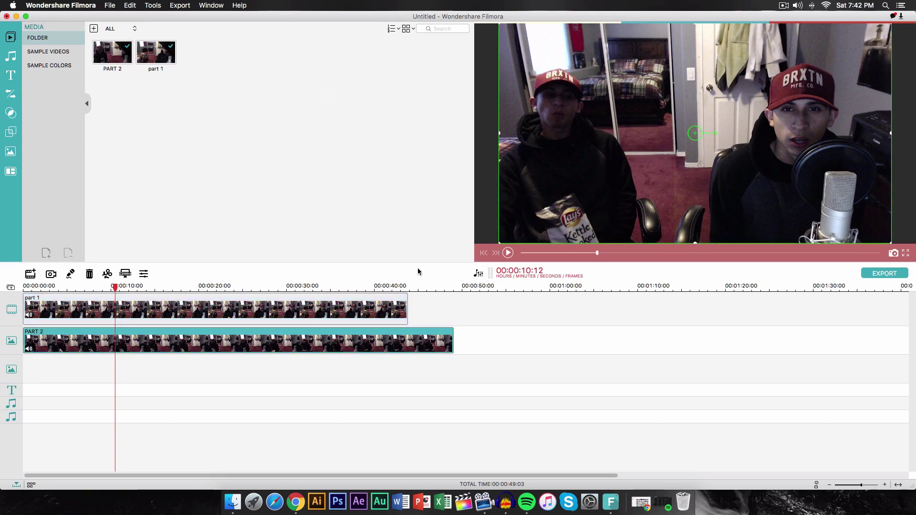
pyautogui.keyDown('super'); pyautogui.click(233, 308); pyautogui.keyUp('super')
pyautogui.click(233, 308)
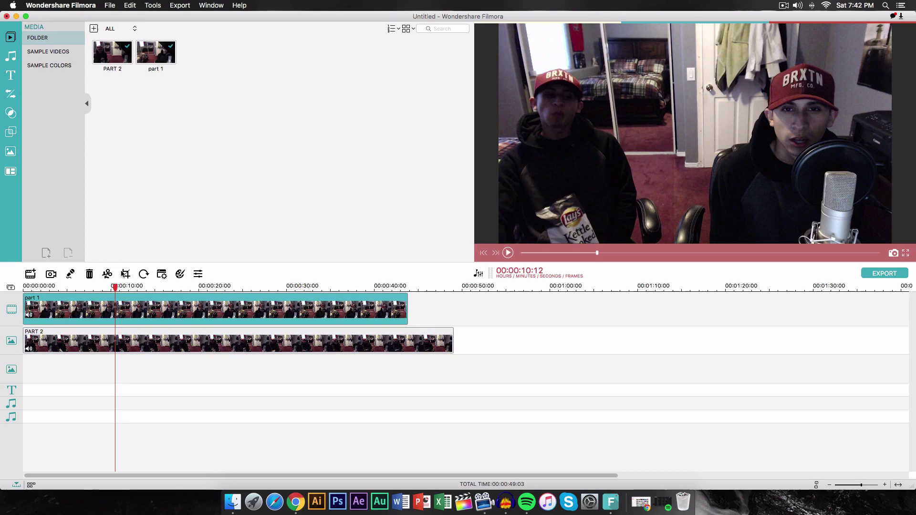
# - Open Advanced Color Tuning for part 1 and show the preset list with all presets
pyautogui.click(179, 275)
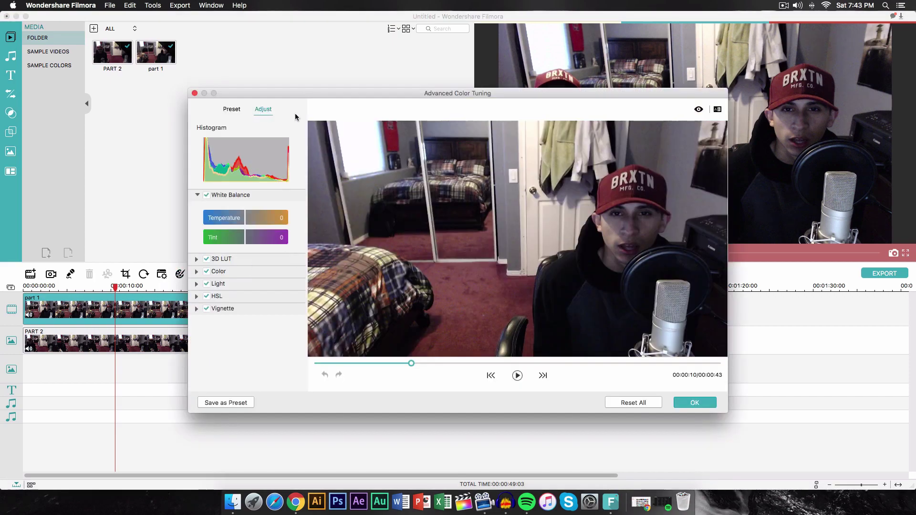
pyautogui.moveTo(297, 91); pyautogui.dragTo(305, 80)
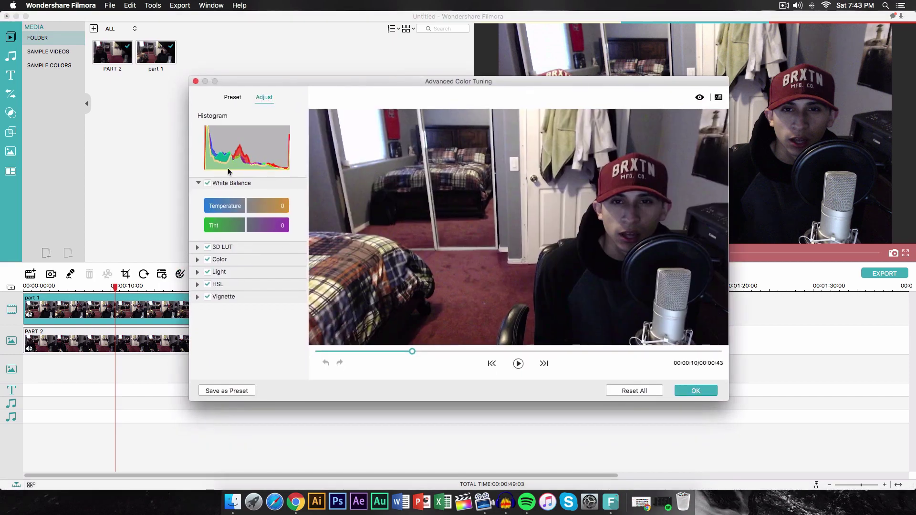
pyautogui.click(233, 97)
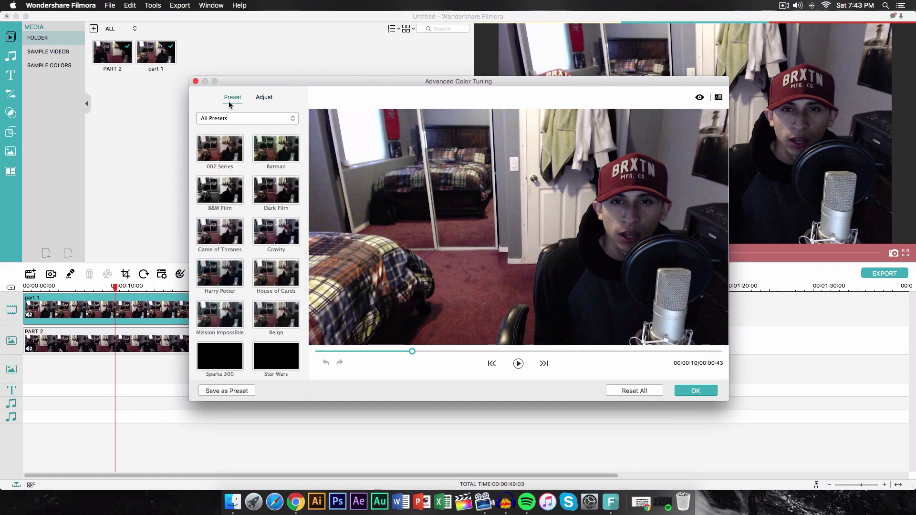
pyautogui.click(223, 120)
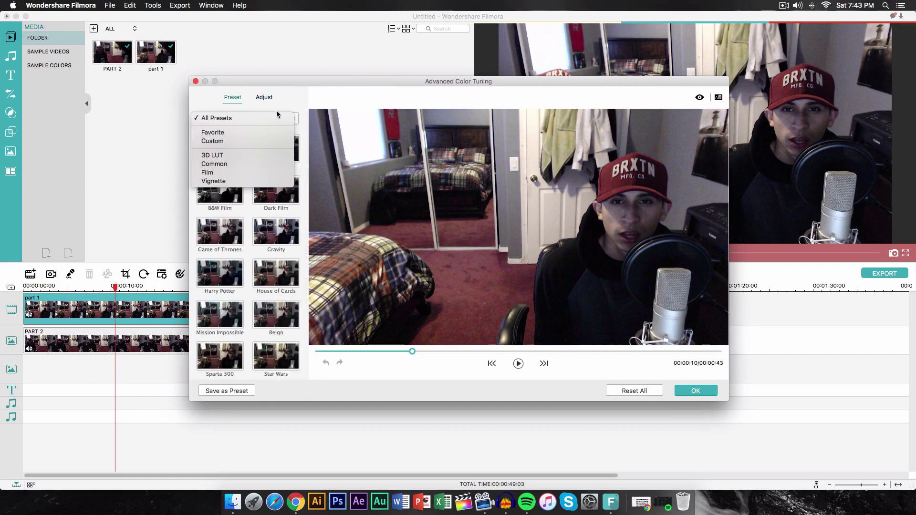
pyautogui.click(238, 119)
pyautogui.scroll(-5, 254, 190)
pyautogui.scroll(5, 255, 191)
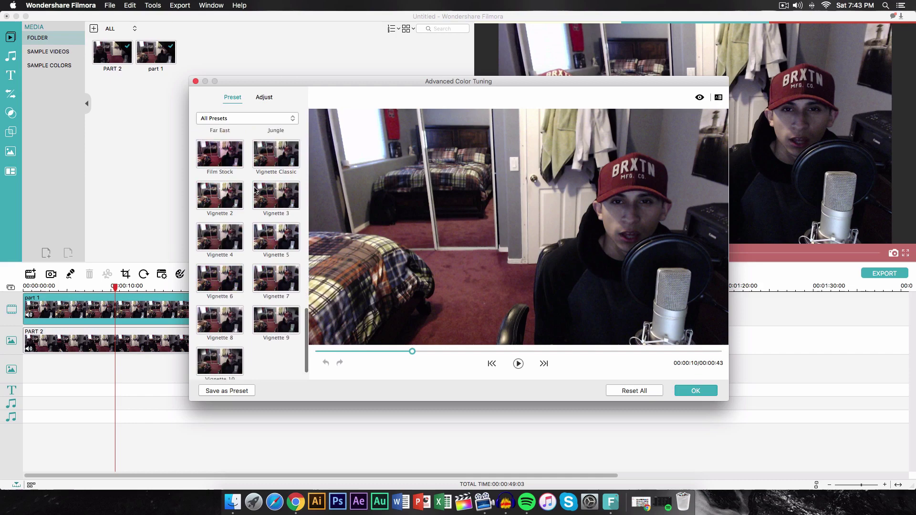
# - Browse the Favorite, Custom, 3D LUT and Common preset categories, ending on Film
pyautogui.click(247, 119)
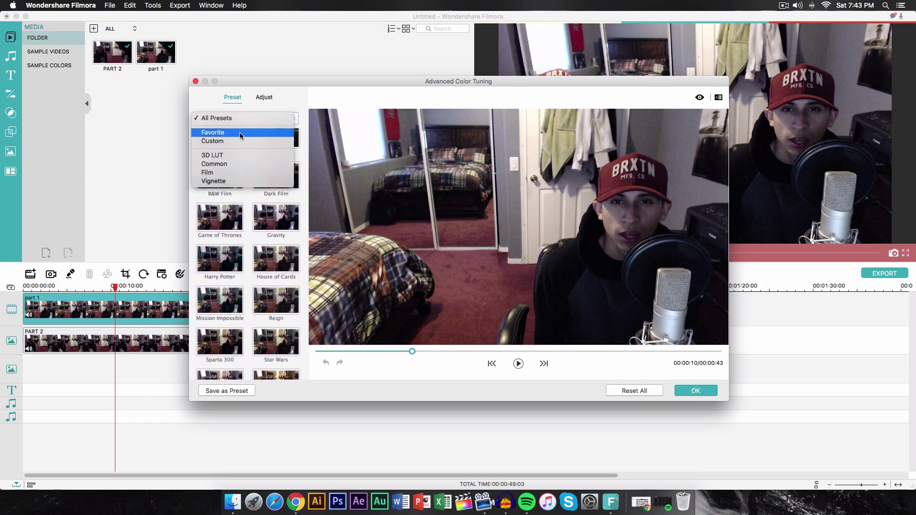
pyautogui.click(241, 133)
pyautogui.click(231, 119)
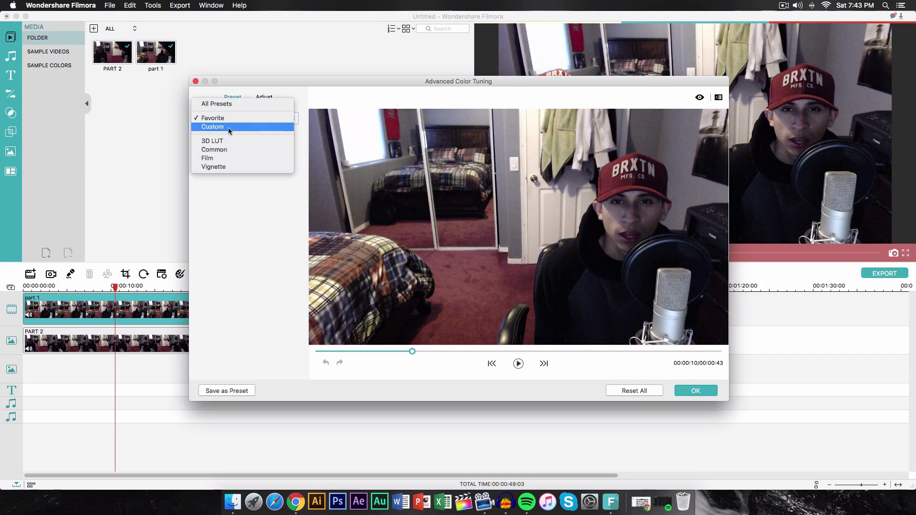
pyautogui.click(229, 128)
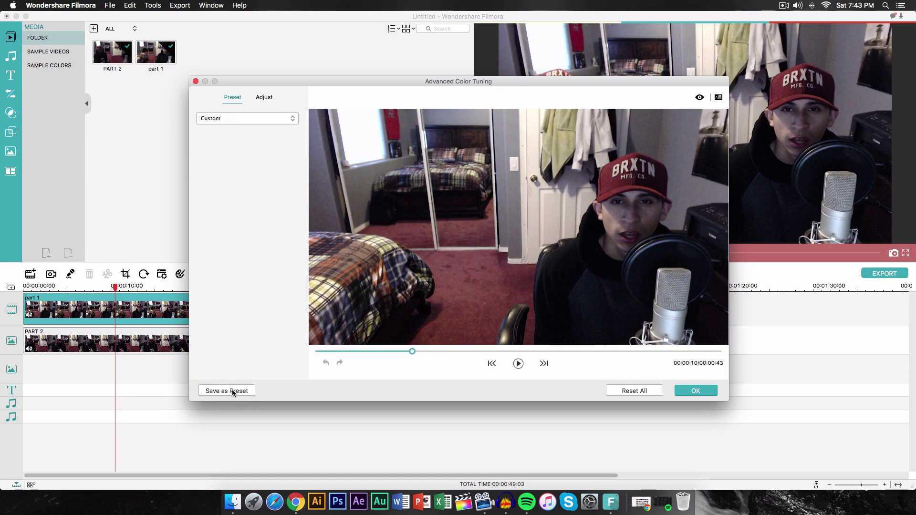
pyautogui.click(227, 119)
pyautogui.click(228, 132)
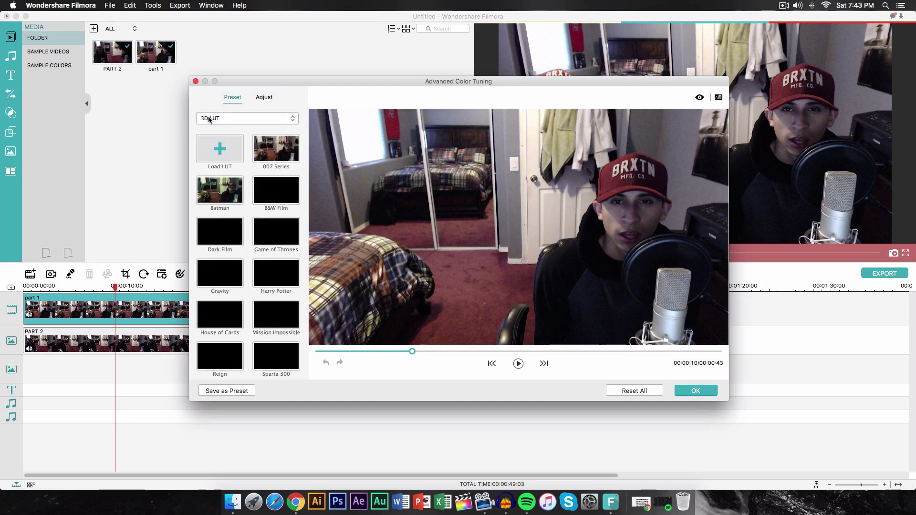
pyautogui.click(227, 119)
pyautogui.click(227, 126)
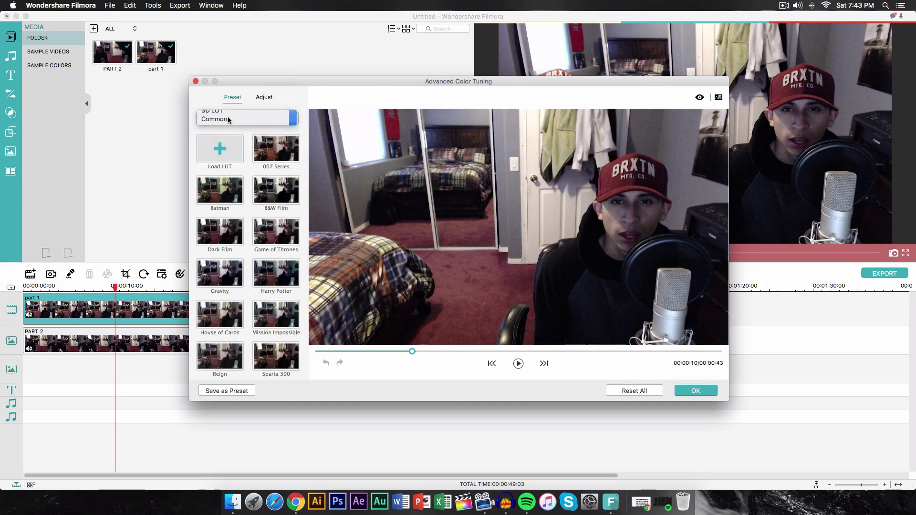
pyautogui.click(228, 120)
pyautogui.click(230, 126)
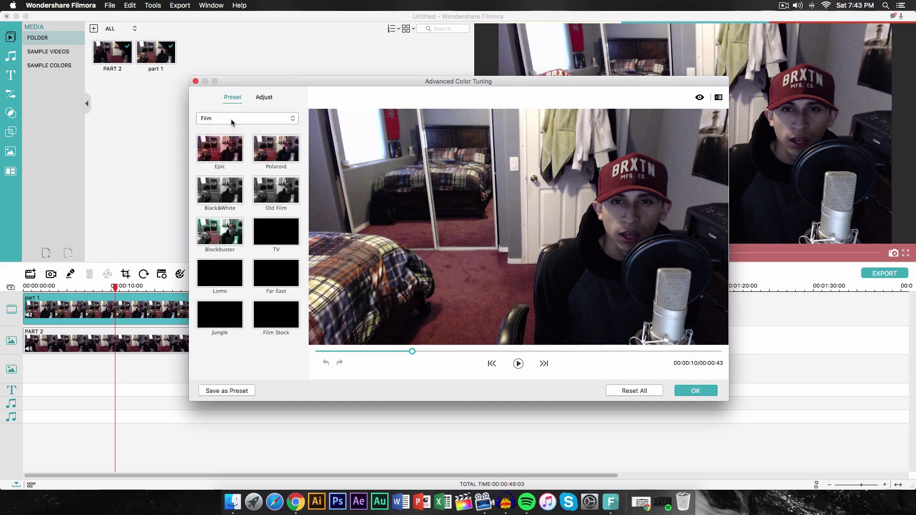
# - Preview the Polaroid, Old Film, Black&White, Far East and Jungle looks on the clip
pyautogui.click(274, 146)
pyautogui.click(276, 190)
pyautogui.click(224, 197)
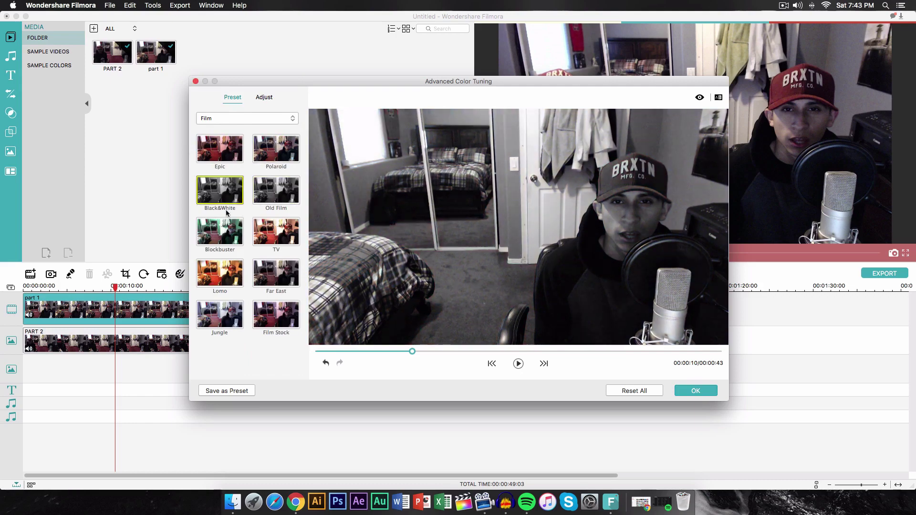
pyautogui.click(519, 364)
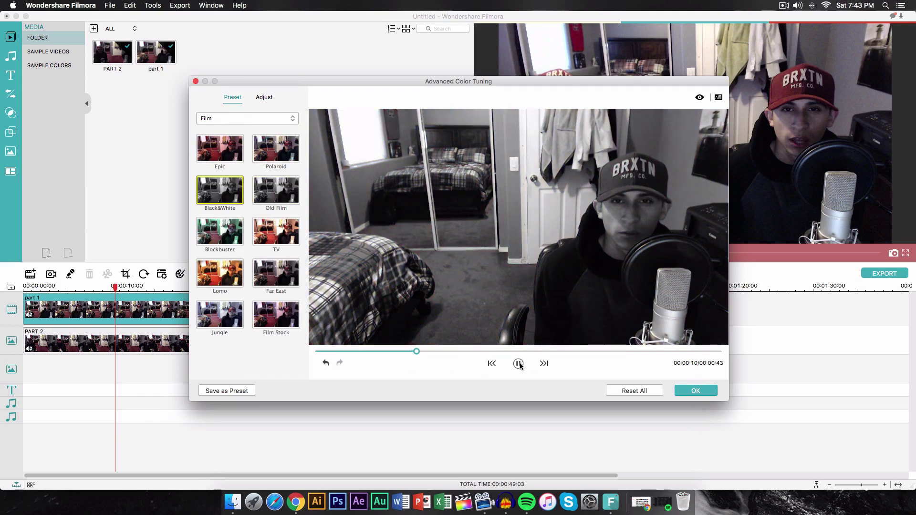
pyautogui.click(276, 278)
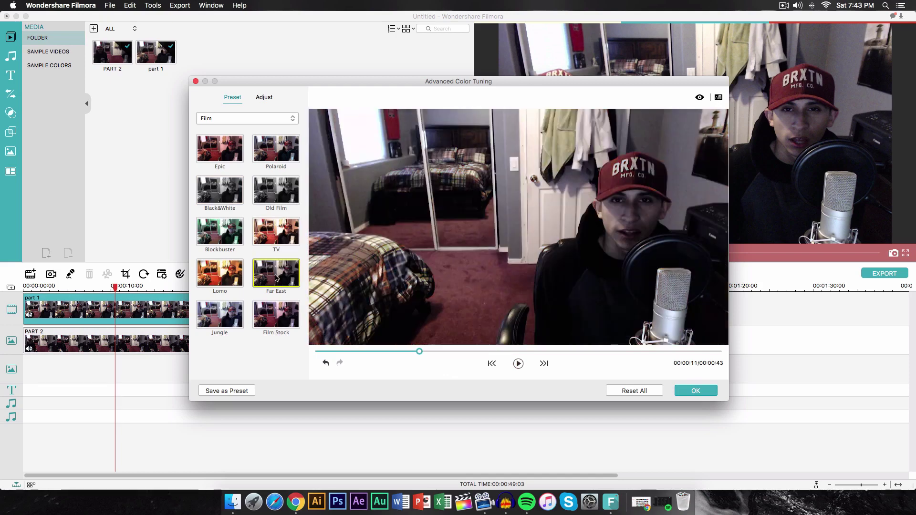
pyautogui.click(232, 317)
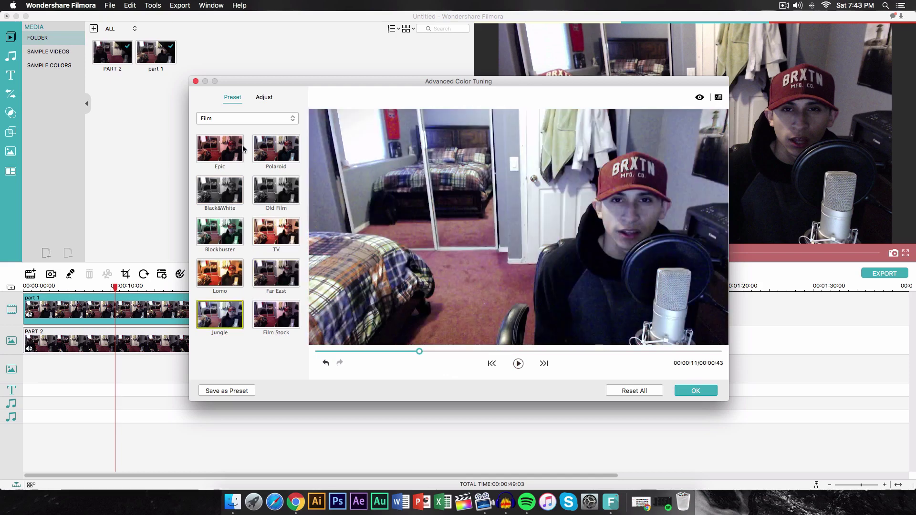
# - Return to All Presets and switch to the manual Adjust settings
pyautogui.click(248, 118)
pyautogui.click(248, 65)
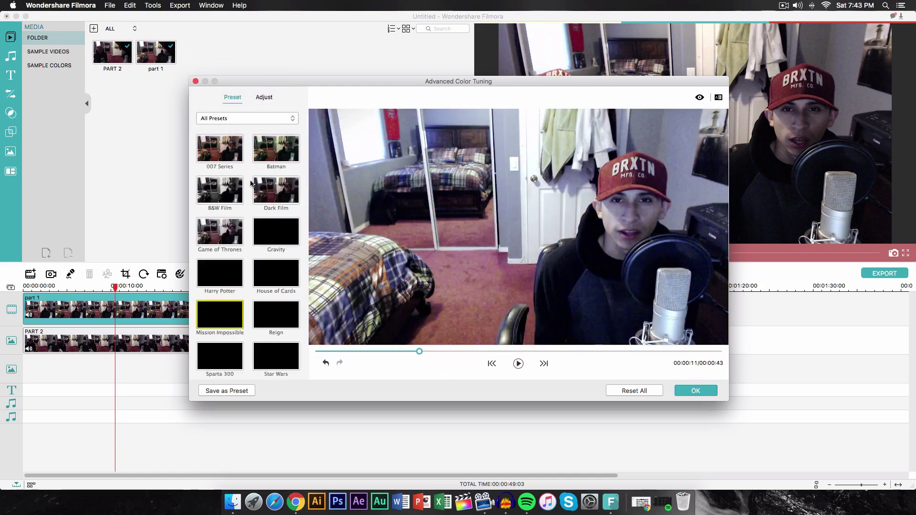
pyautogui.moveTo(263, 100); pyautogui.dragTo(312, 104)
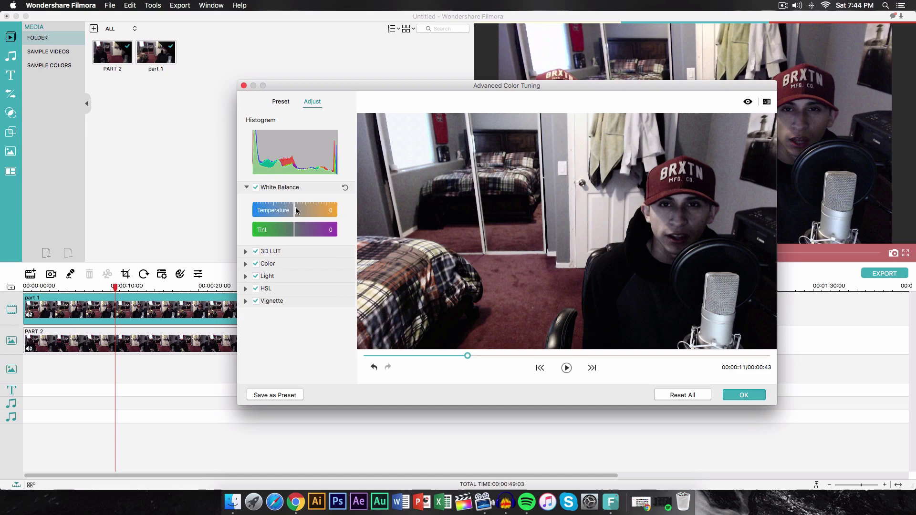
# - Set white balance to Temperature 31 and Tint 11, and keep Game of Thrones as the 3D LUT
pyautogui.moveTo(303, 210)
pyautogui.mouseDown()
pyautogui.moveTo(279, 210)
pyautogui.moveTo(297, 211)
pyautogui.mouseUp()
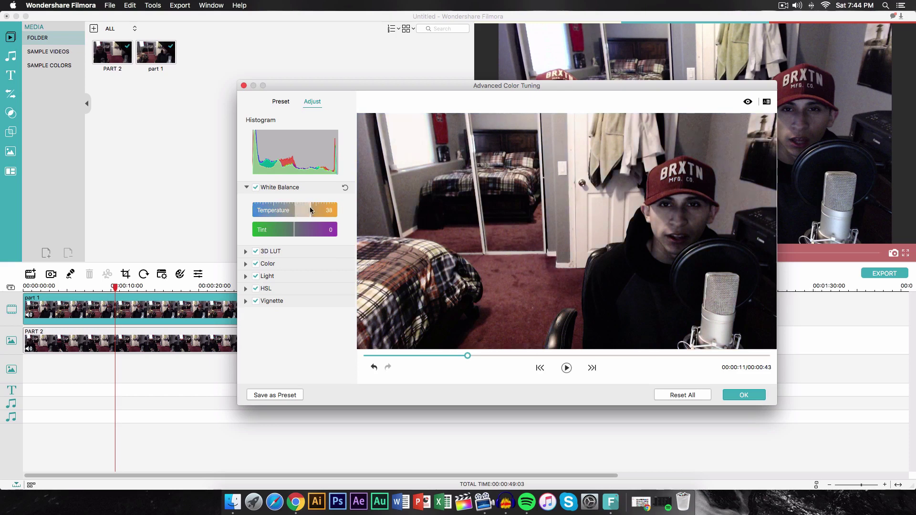
pyautogui.moveTo(307, 209); pyautogui.dragTo(297, 230)
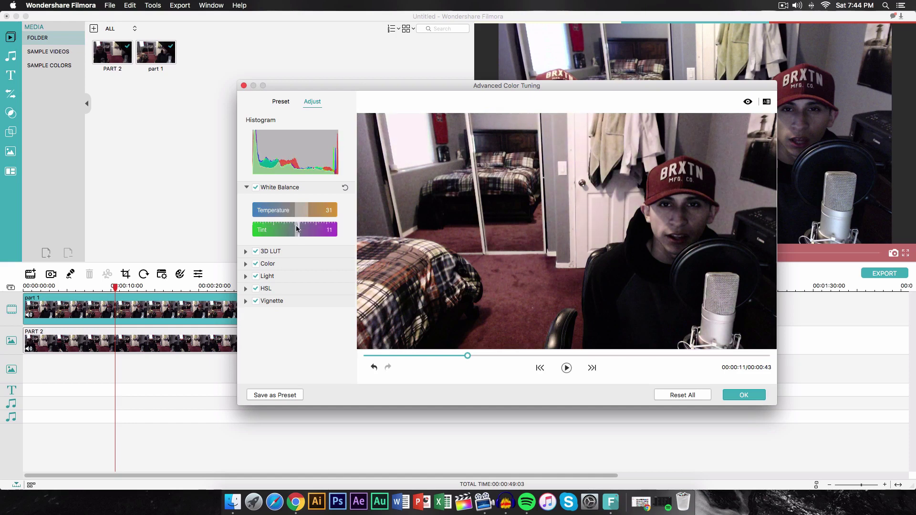
pyautogui.click(246, 251)
pyautogui.click(293, 275)
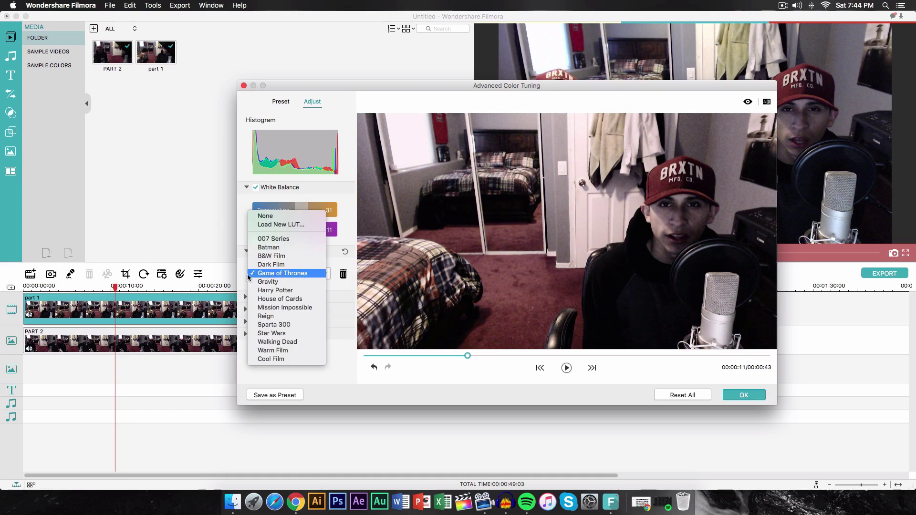
pyautogui.click(276, 274)
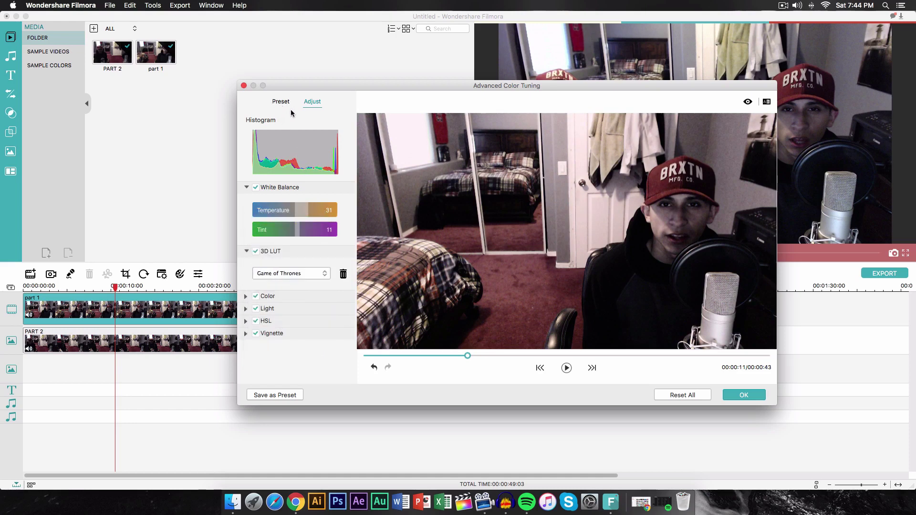
# - Expand Color and lower exposure to -5, along with the brightness, contrast and shadow sliders
pyautogui.click(246, 296)
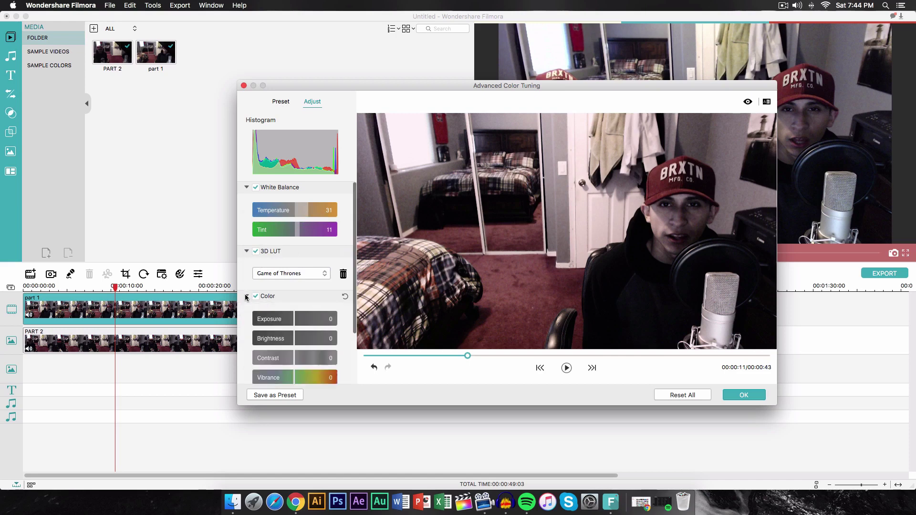
pyautogui.scroll(-2, 286, 310)
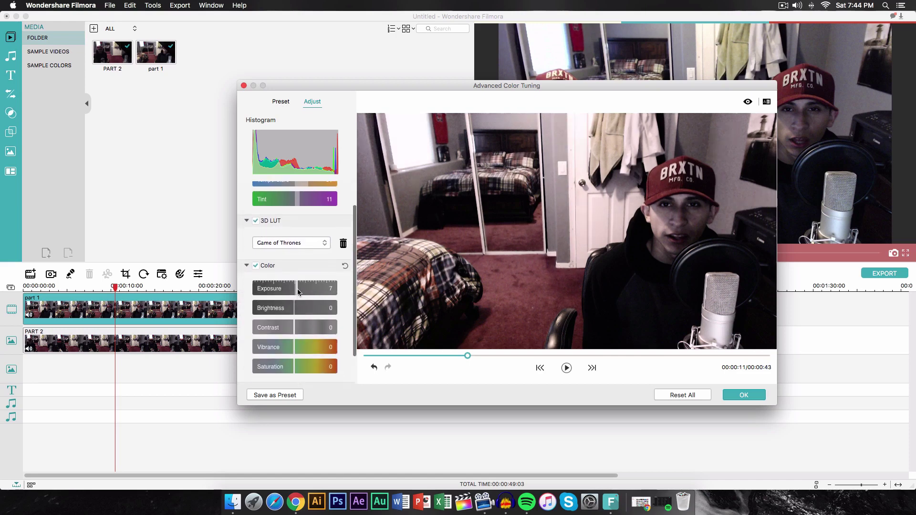
pyautogui.moveTo(296, 288); pyautogui.dragTo(292, 311)
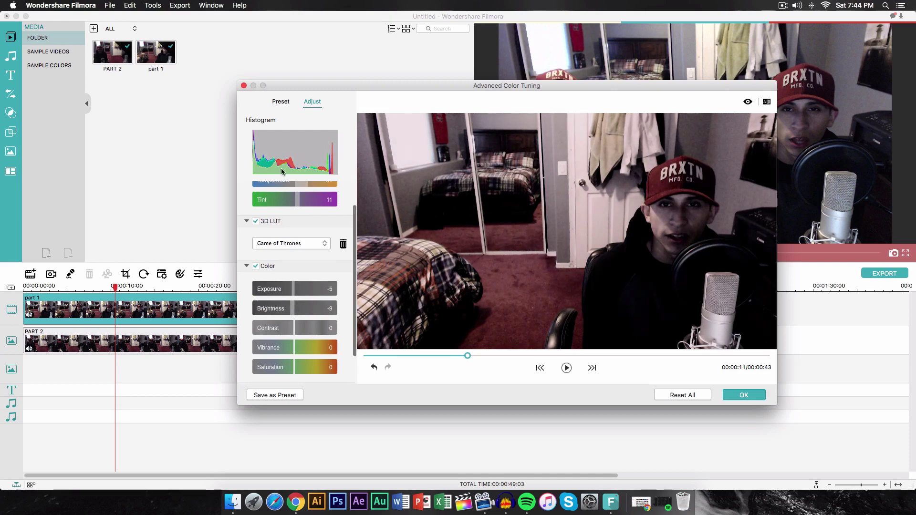
pyautogui.scroll(-6, 296, 293)
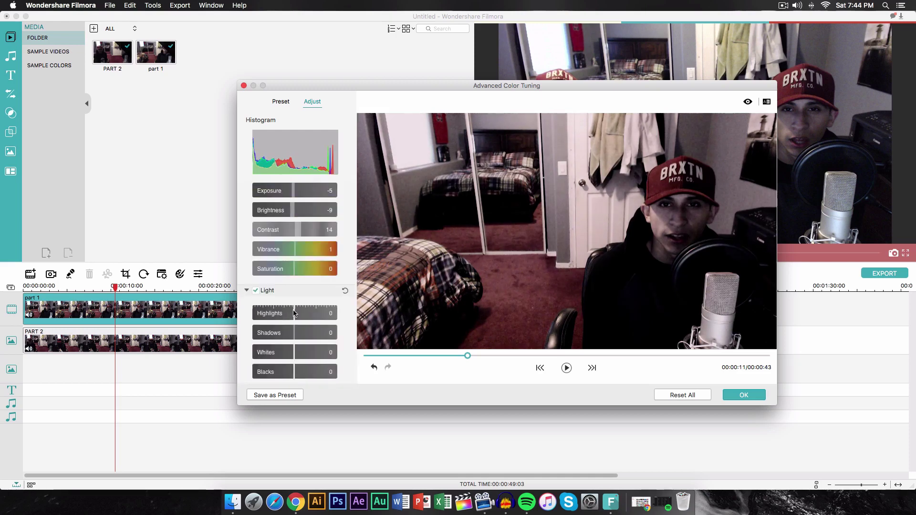
pyautogui.moveTo(294, 332); pyautogui.dragTo(296, 333)
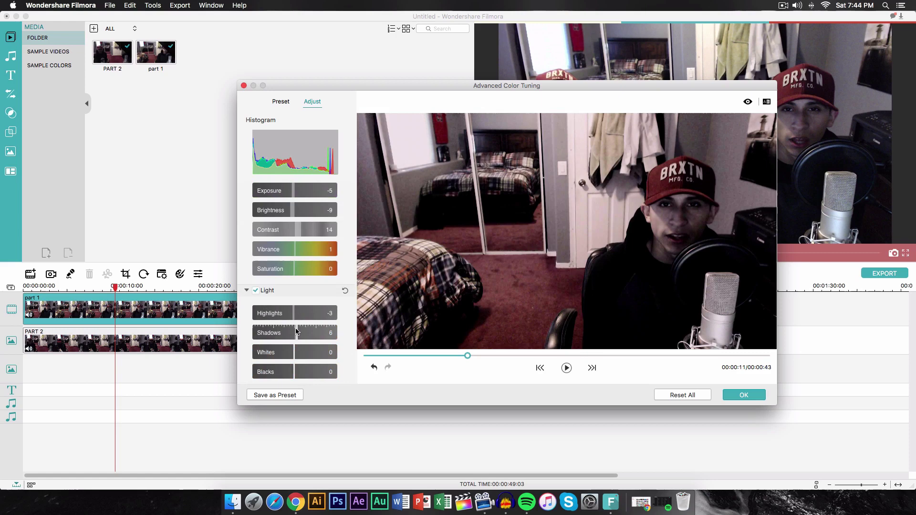
pyautogui.scroll(-2, 296, 329)
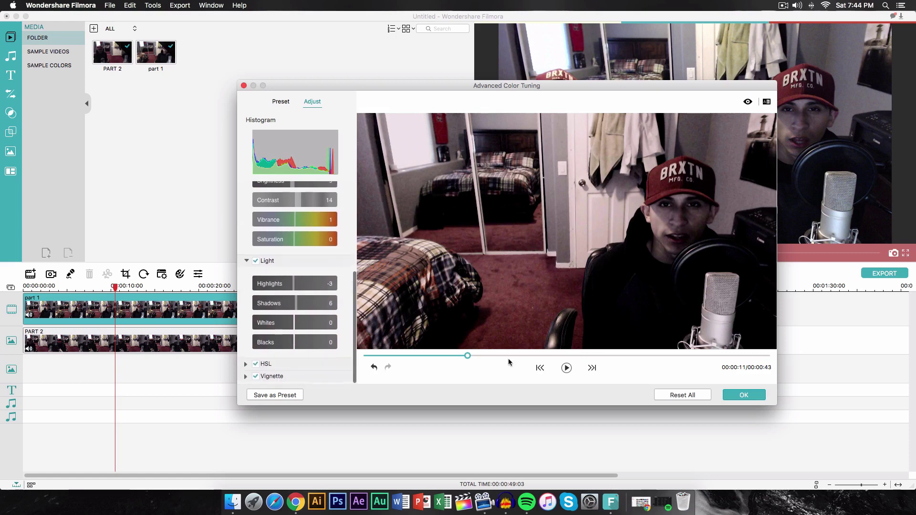
# - Try a vignette, reset it to defaults, and apply the colour tuning
pyautogui.click(245, 376)
pyautogui.scroll(-5, 276, 363)
pyautogui.scroll(-4, 289, 334)
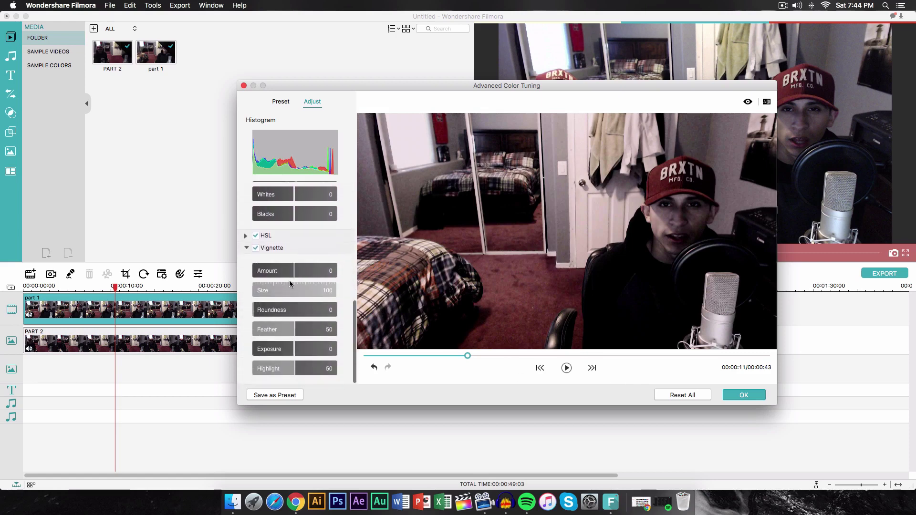
pyautogui.moveTo(292, 271); pyautogui.dragTo(333, 293)
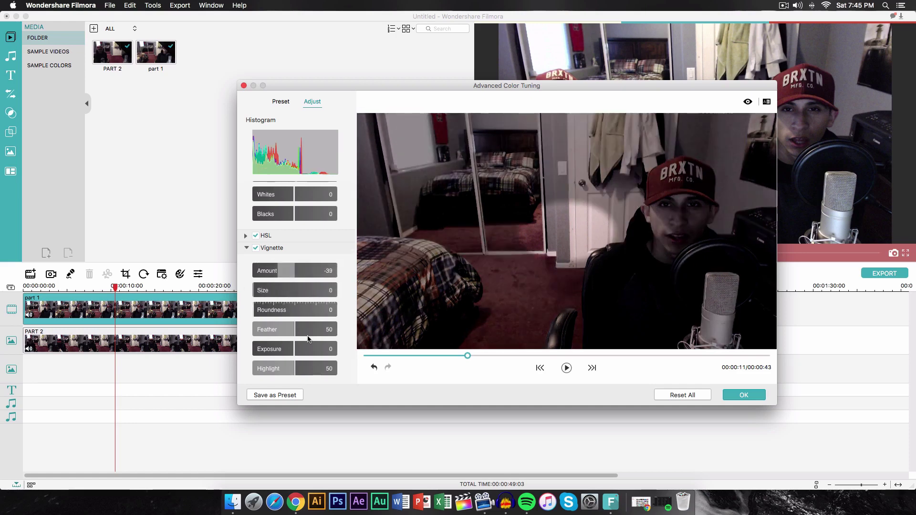
pyautogui.click(674, 395)
pyautogui.click(743, 398)
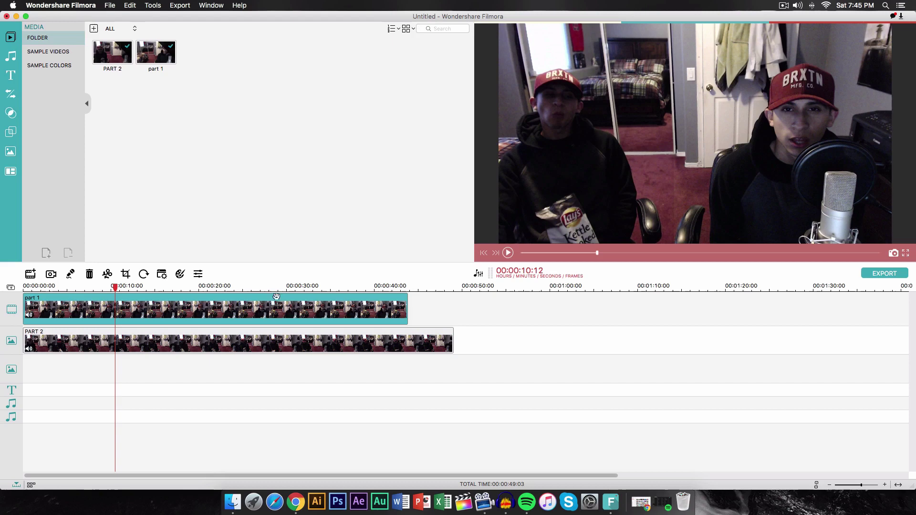
# - In Crop and Zoom's Pan & Zoom, move part 1's end frame from the bed onto the face
pyautogui.click(127, 275)
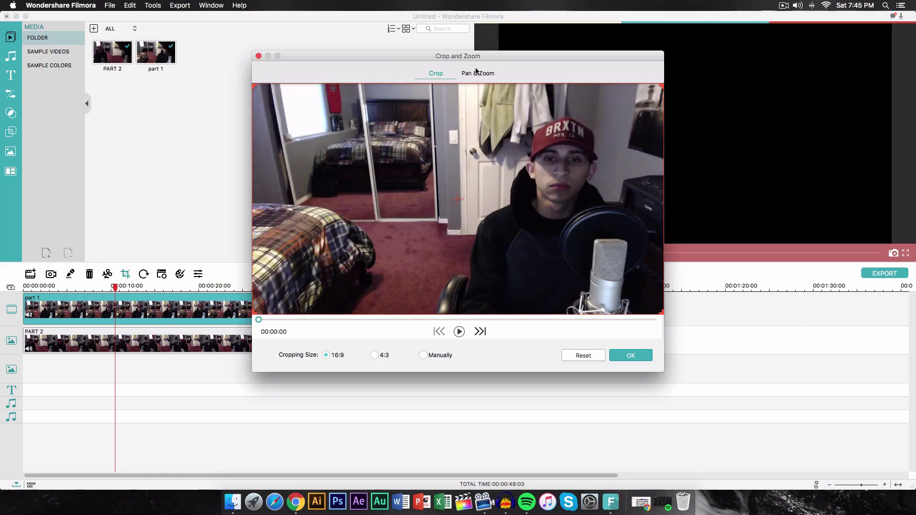
pyautogui.moveTo(440, 56); pyautogui.dragTo(439, 53)
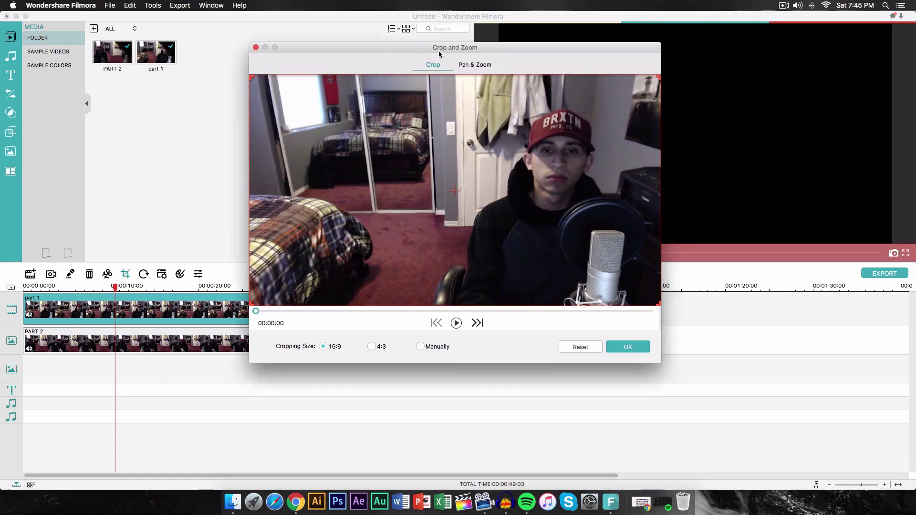
pyautogui.click(470, 67)
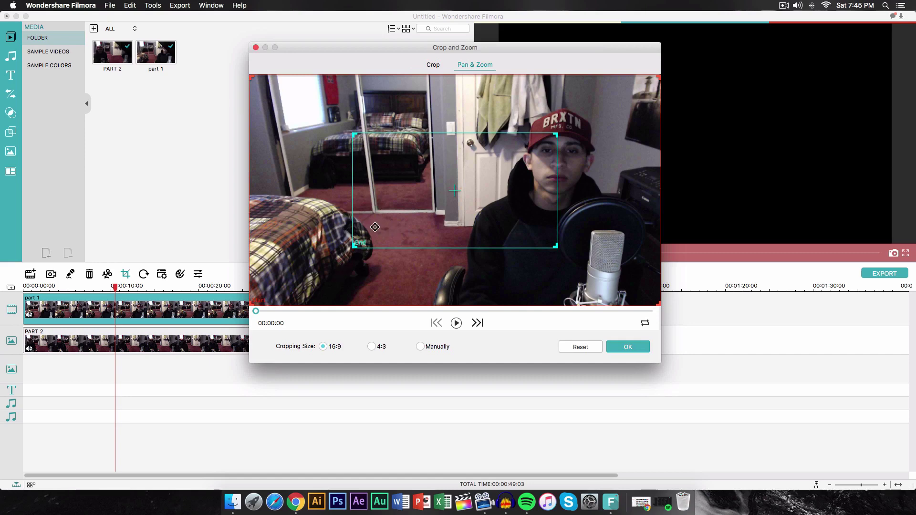
pyautogui.moveTo(415, 219); pyautogui.dragTo(331, 158)
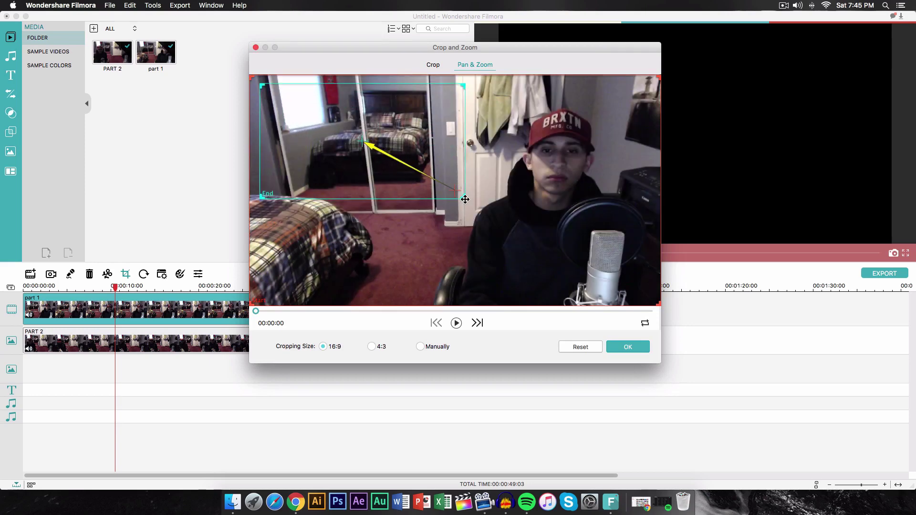
pyautogui.moveTo(447, 187); pyautogui.dragTo(585, 191)
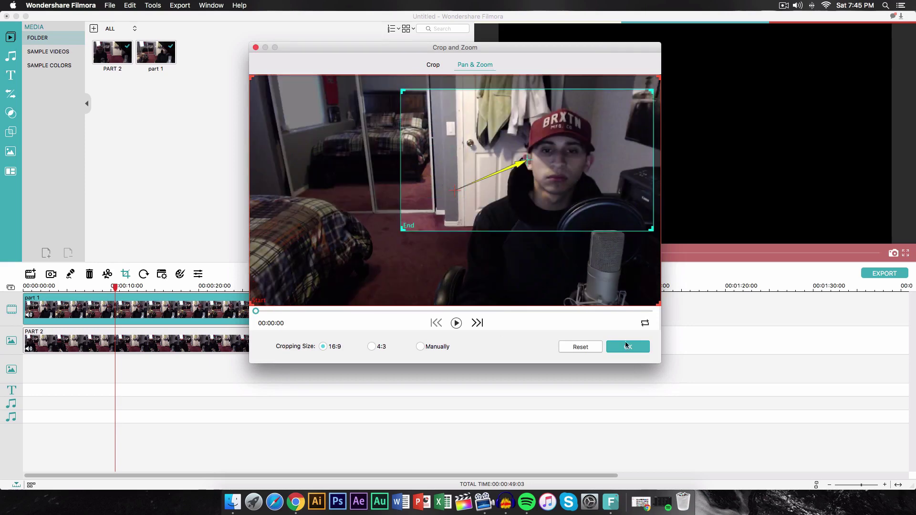
# - Play the pan-and-zoom preview, then reset it to the default framing
pyautogui.click(457, 324)
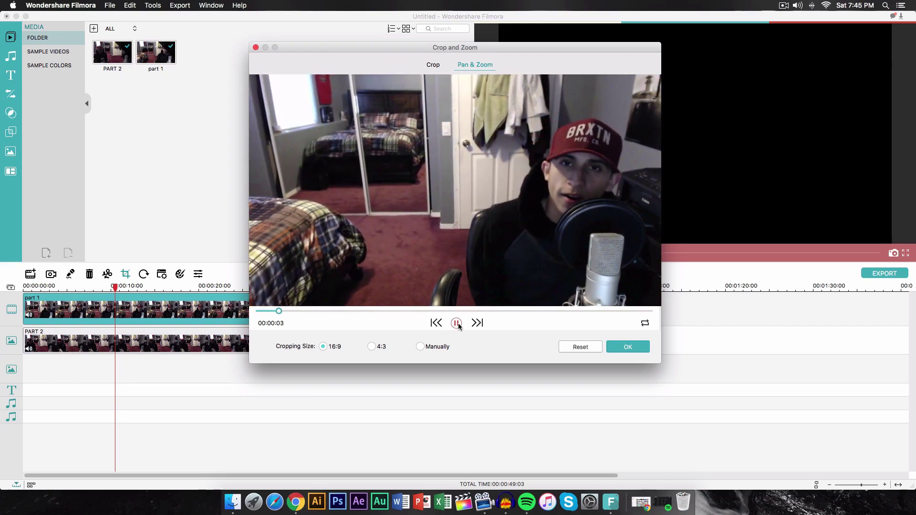
pyautogui.click(457, 324)
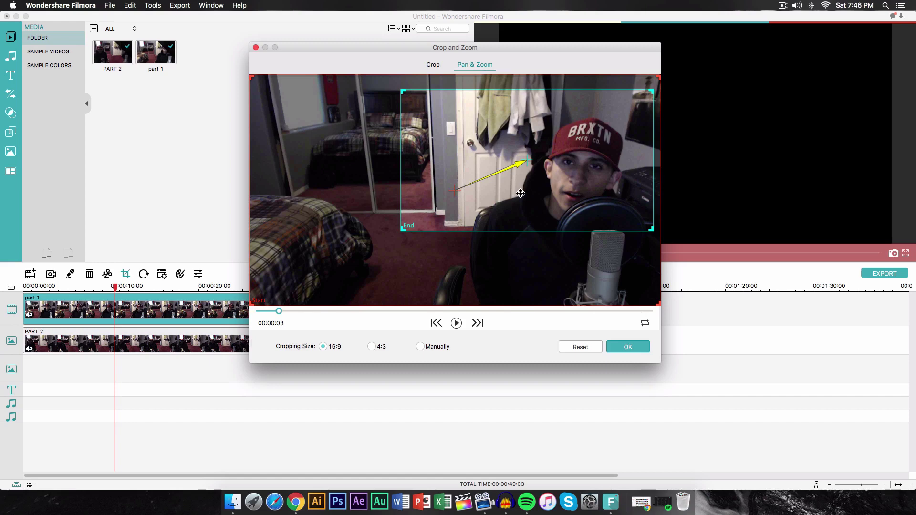
pyautogui.click(580, 347)
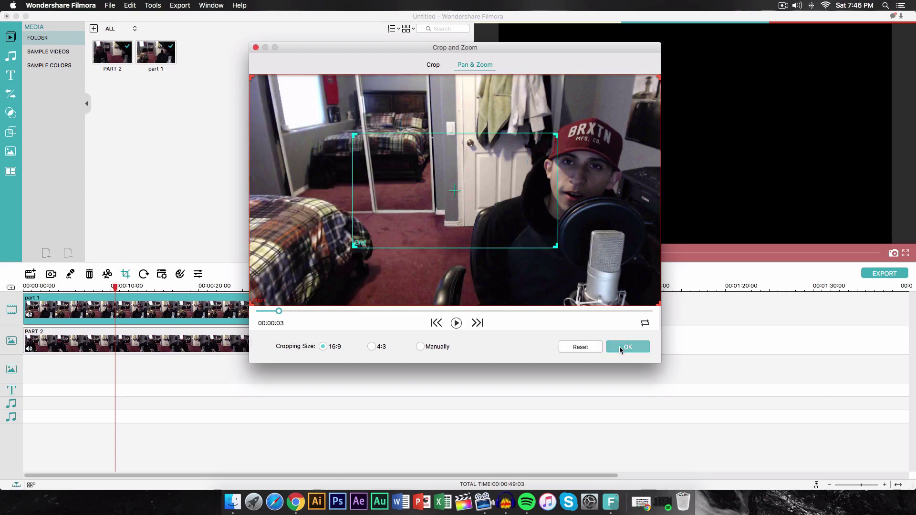
# - Close Crop and Zoom and drop the Basic Dissolve transition at the start of part 1
pyautogui.click(622, 348)
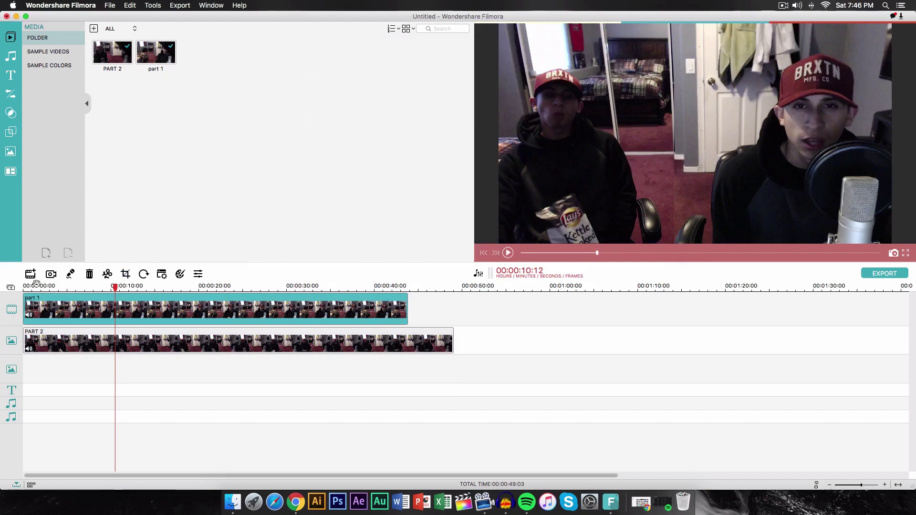
pyautogui.click(15, 97)
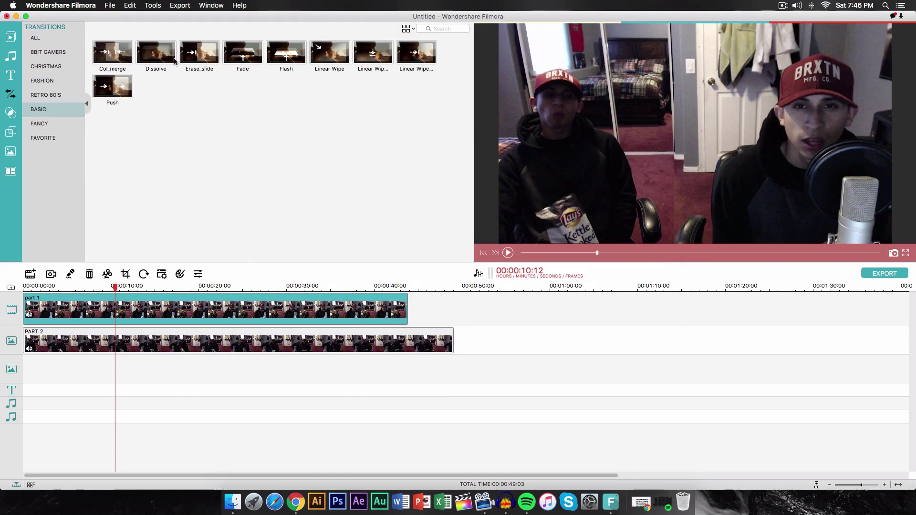
pyautogui.moveTo(175, 61); pyautogui.dragTo(32, 315)
pyautogui.click(33, 313)
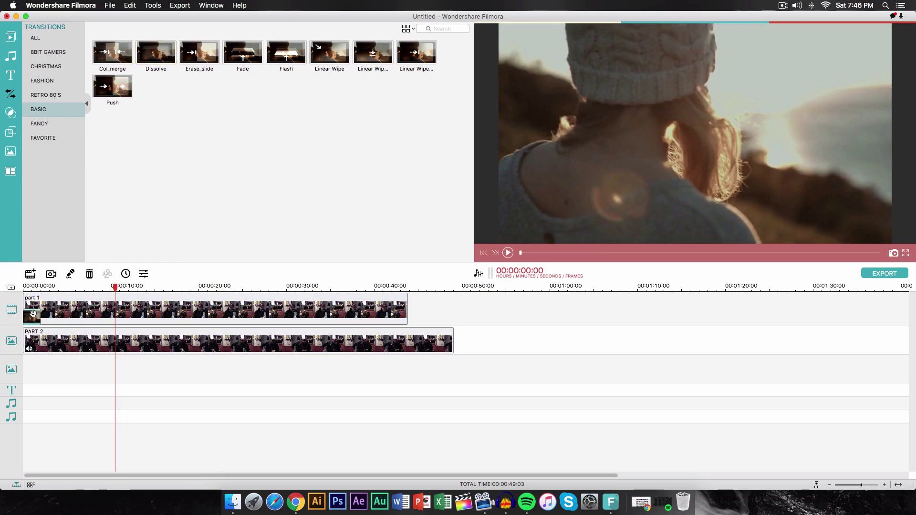
pyautogui.click(32, 316)
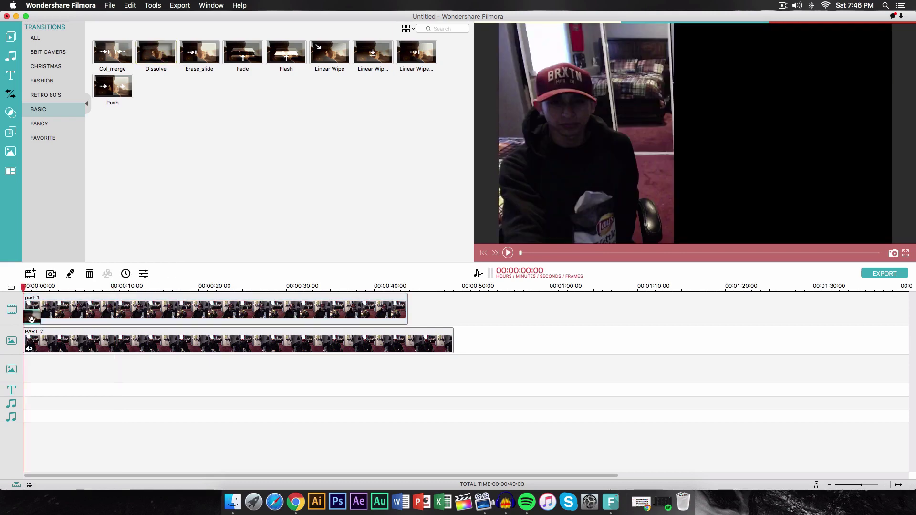
# - Set the Dissolve duration to 00:00:01:20 with Overlap transition mode and apply it
pyautogui.doubleClick(32, 319)
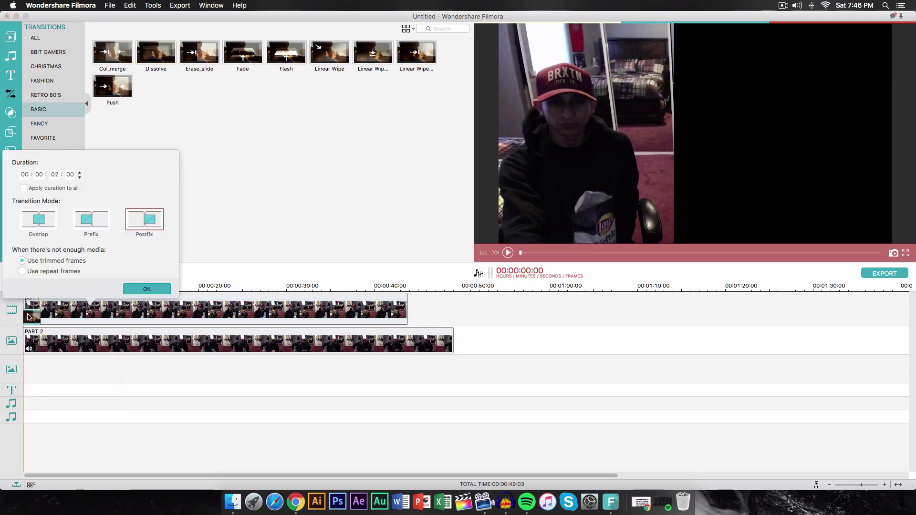
pyautogui.click(138, 288)
pyautogui.rightClick(36, 319)
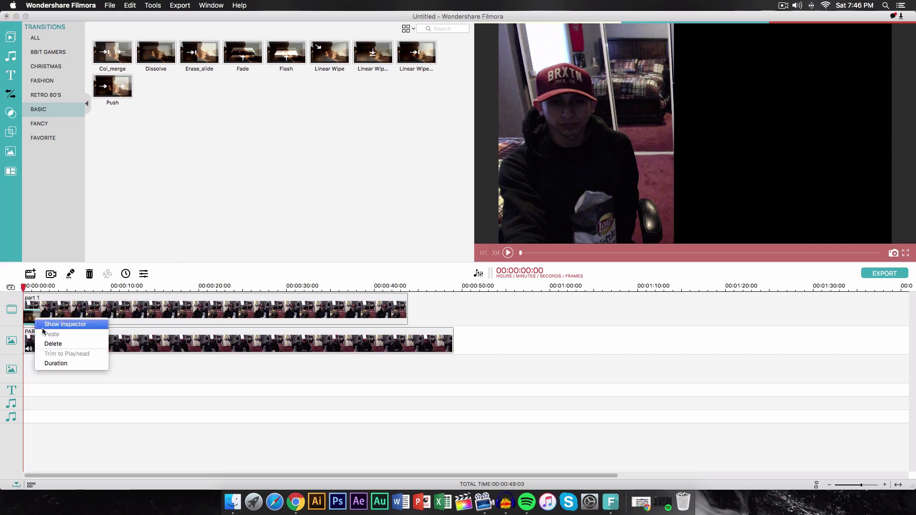
pyautogui.click(58, 325)
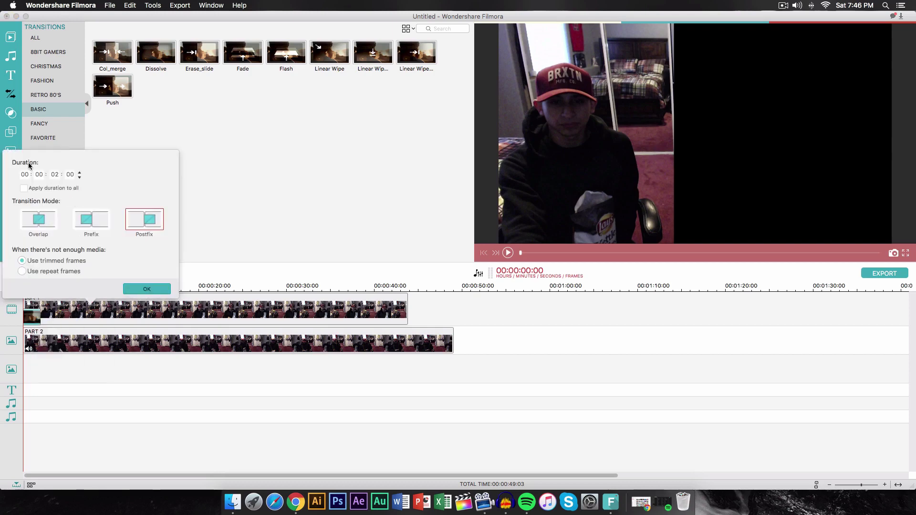
pyautogui.click(56, 175)
pyautogui.write('01')
pyautogui.click(38, 225)
pyautogui.click(97, 226)
pyautogui.click(144, 230)
pyautogui.click(38, 224)
pyautogui.click(148, 289)
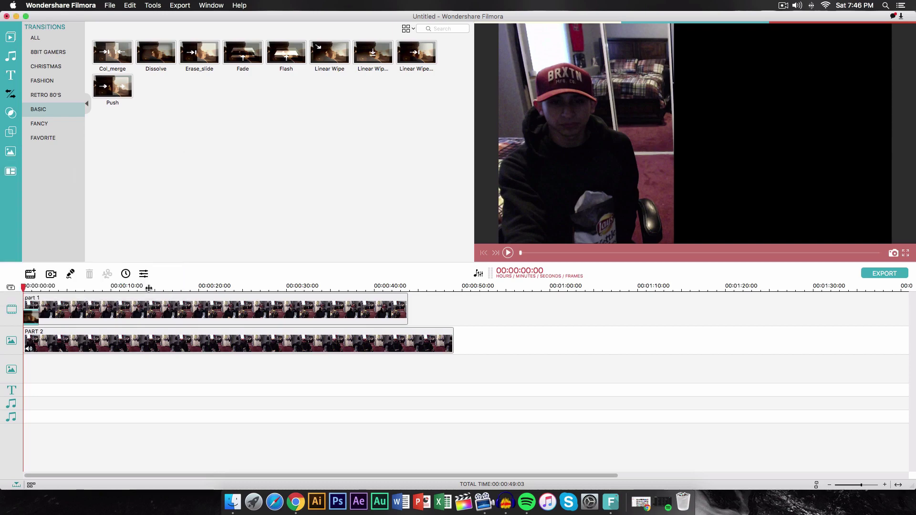
# - Play the opening Dissolve, pause it, and select part 1 at 00:00:09:07
pyautogui.press('space')
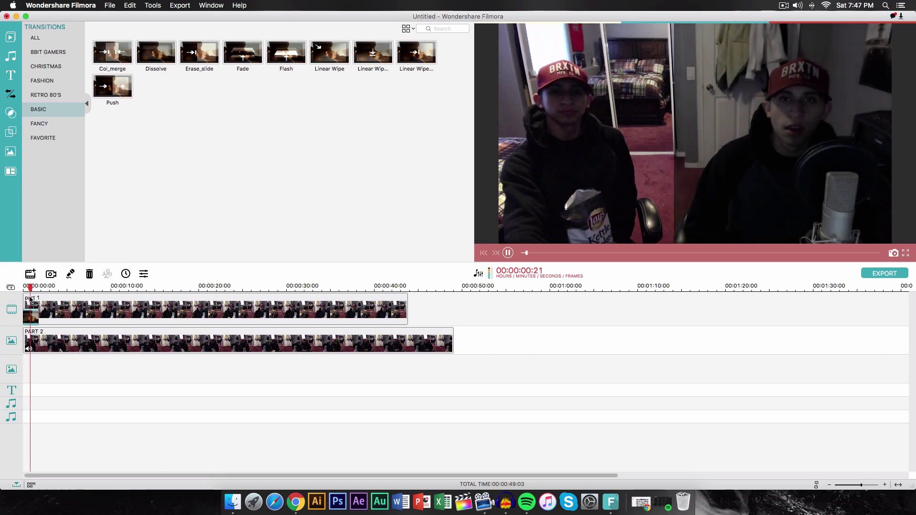
pyautogui.press('space')
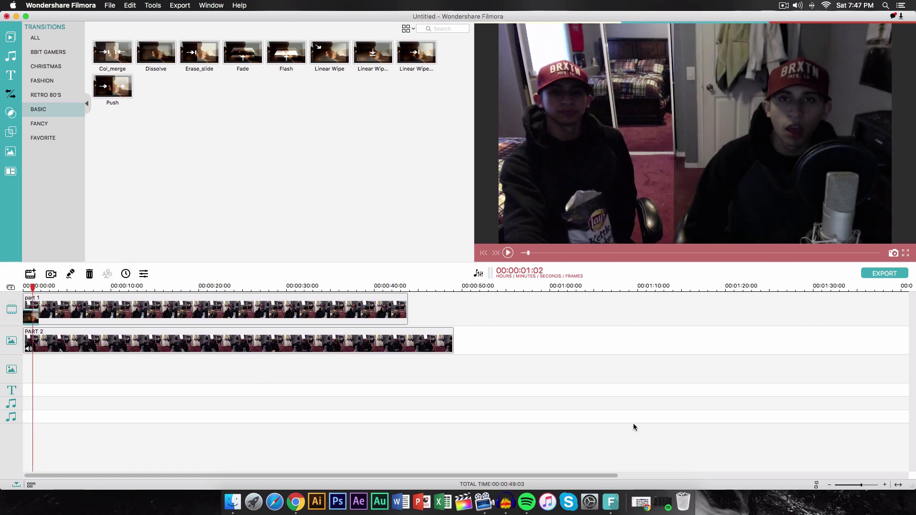
pyautogui.click(297, 315)
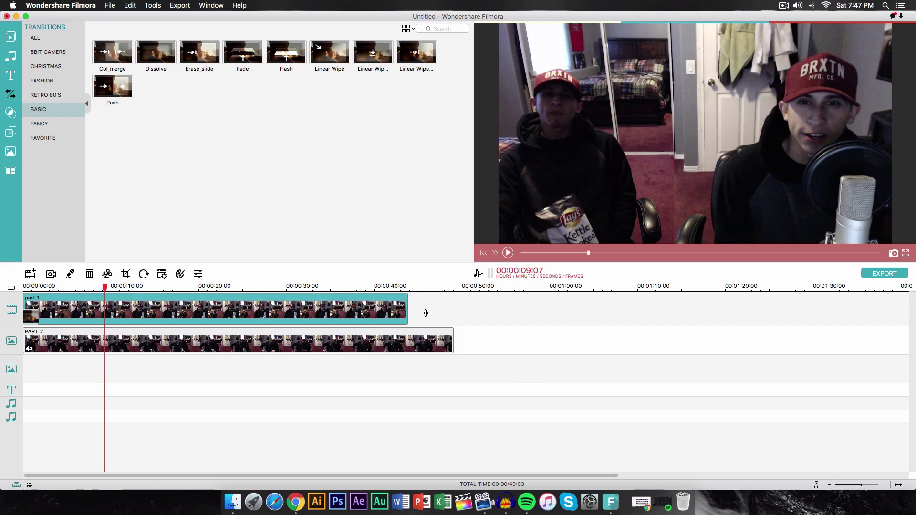
# - Split part 1 at 00:00:09:07 and 00:00:19:09, then ripple-delete the middle piece
pyautogui.rightClick(171, 300)
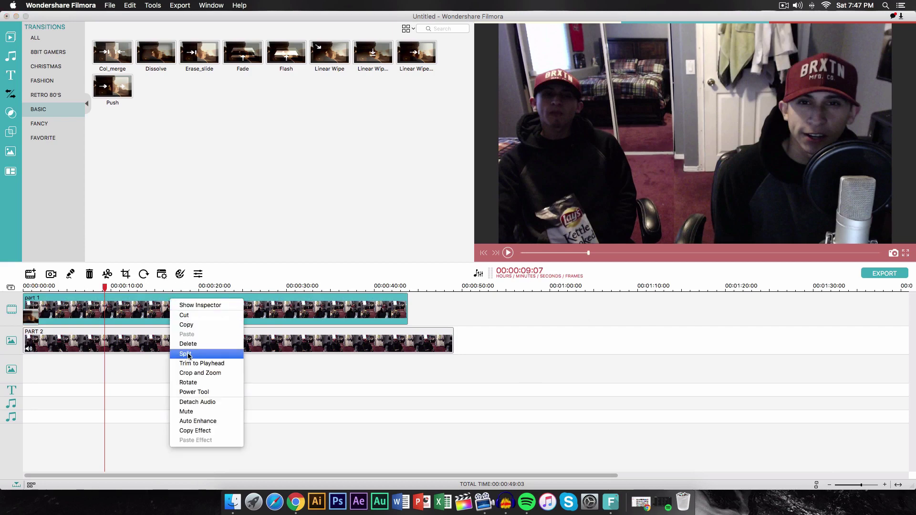
pyautogui.click(185, 353)
pyautogui.click(192, 309)
pyautogui.rightClick(191, 309)
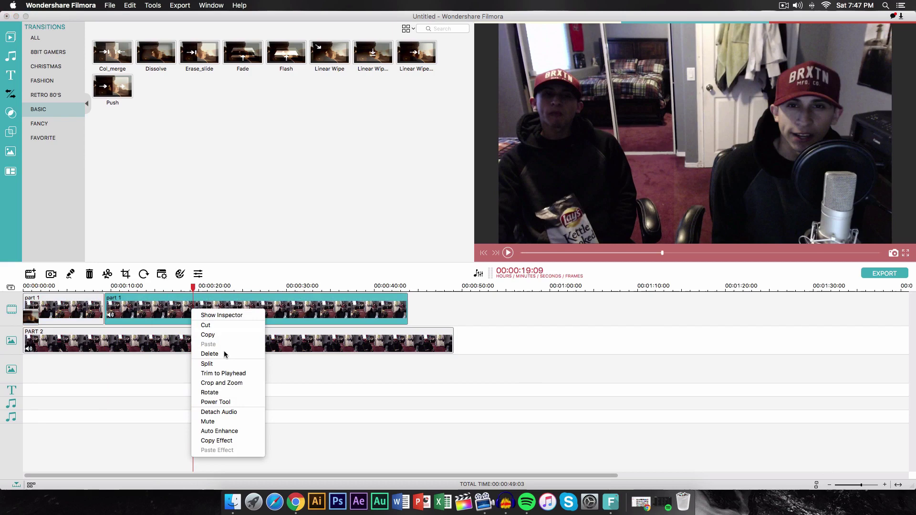
pyautogui.click(224, 364)
pyautogui.click(135, 301)
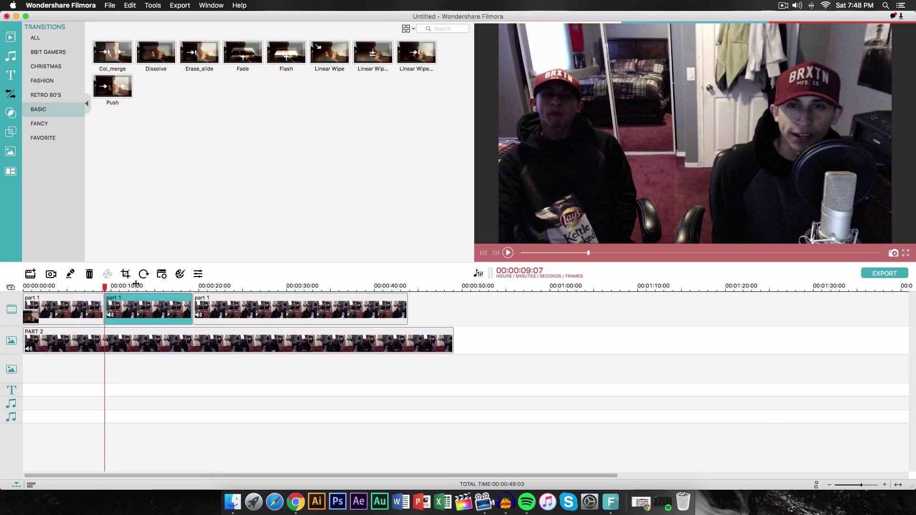
pyautogui.press('Delete')
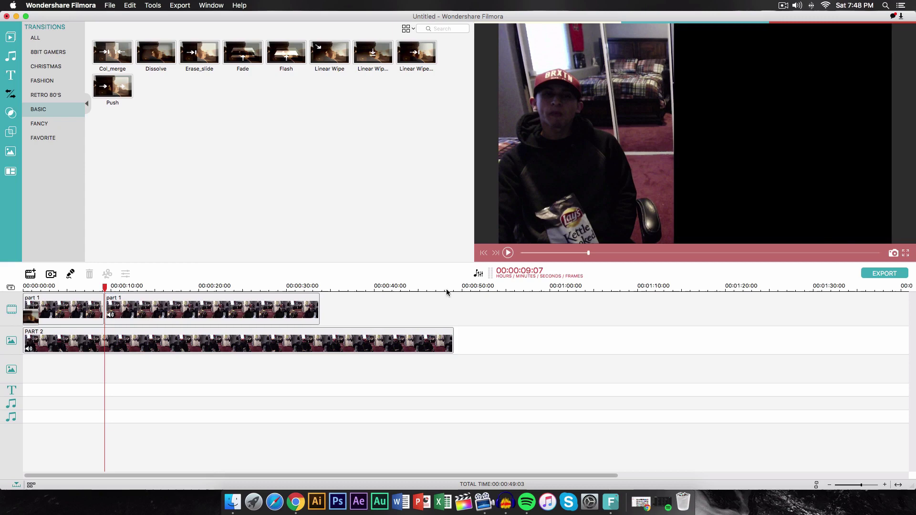